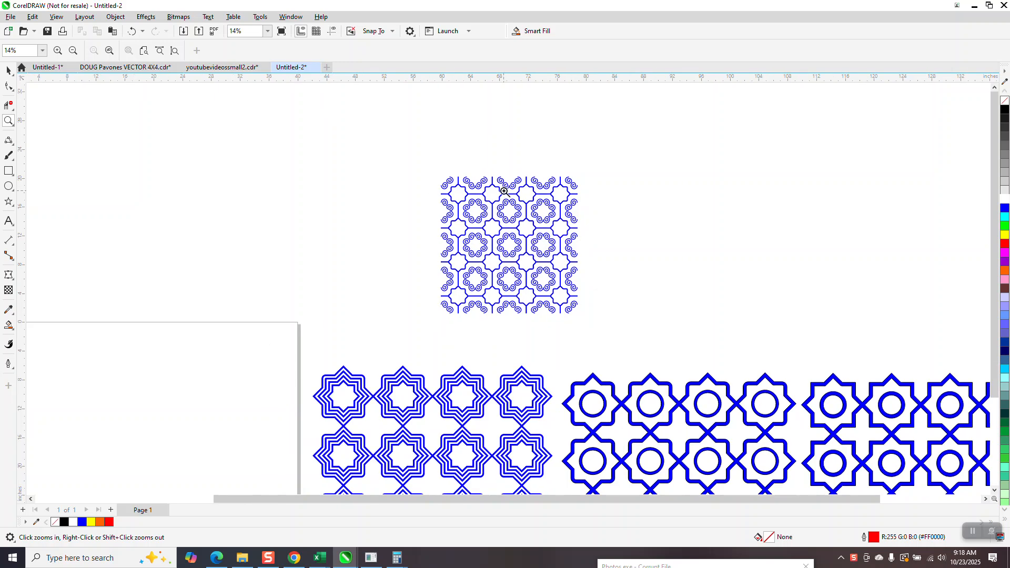
# - Move the blue scroll pattern into the empty space above the page
pyautogui.click(9, 70)
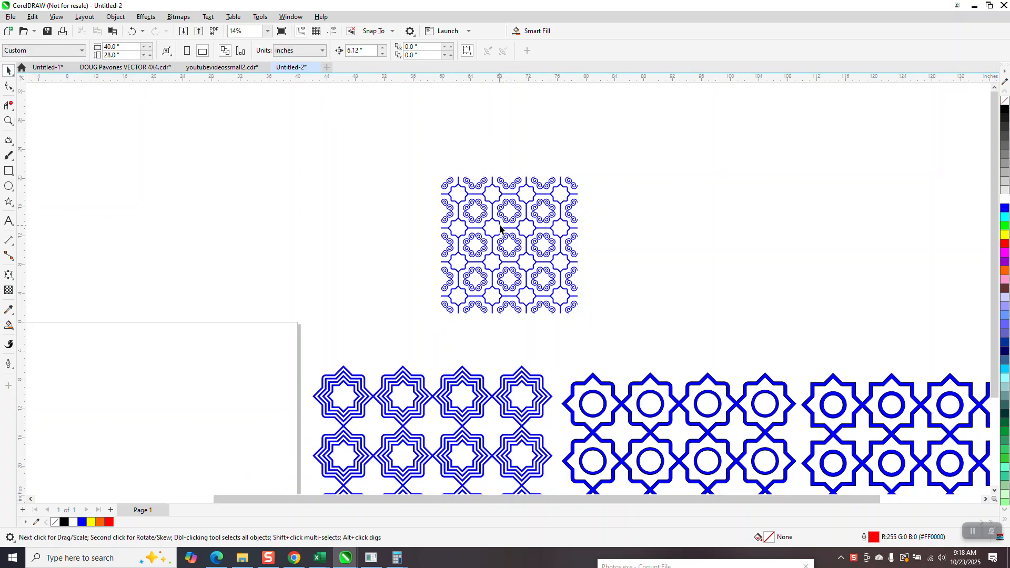
pyautogui.moveTo(506, 222); pyautogui.dragTo(179, 176)
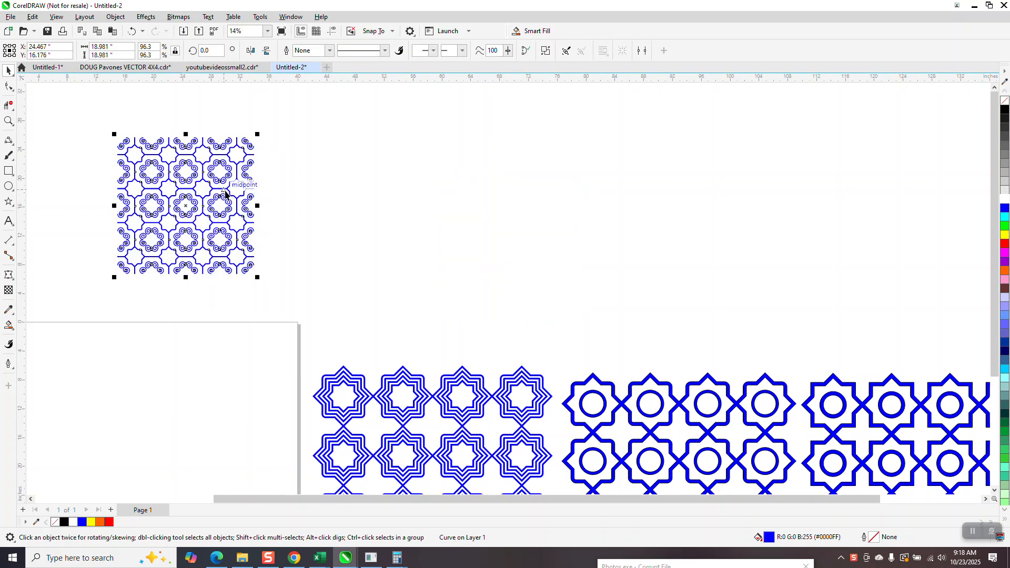
pyautogui.scroll(-2, 271, 195)
# - Draw a square about 13.66 inches wide and centre it on the page
pyautogui.click(9, 172)
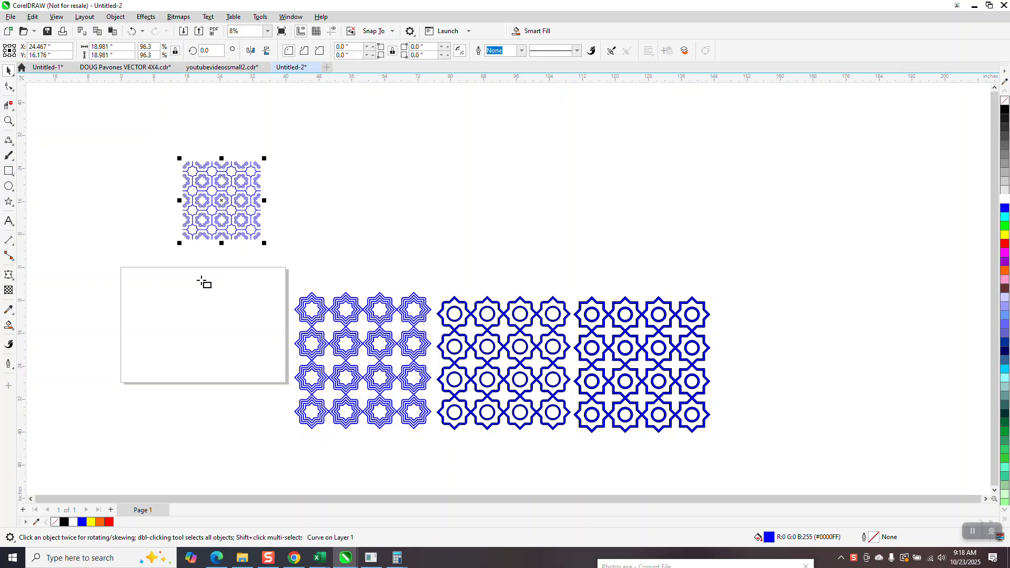
pyautogui.moveTo(243, 292); pyautogui.dragTo(186, 349)
pyautogui.press('p')
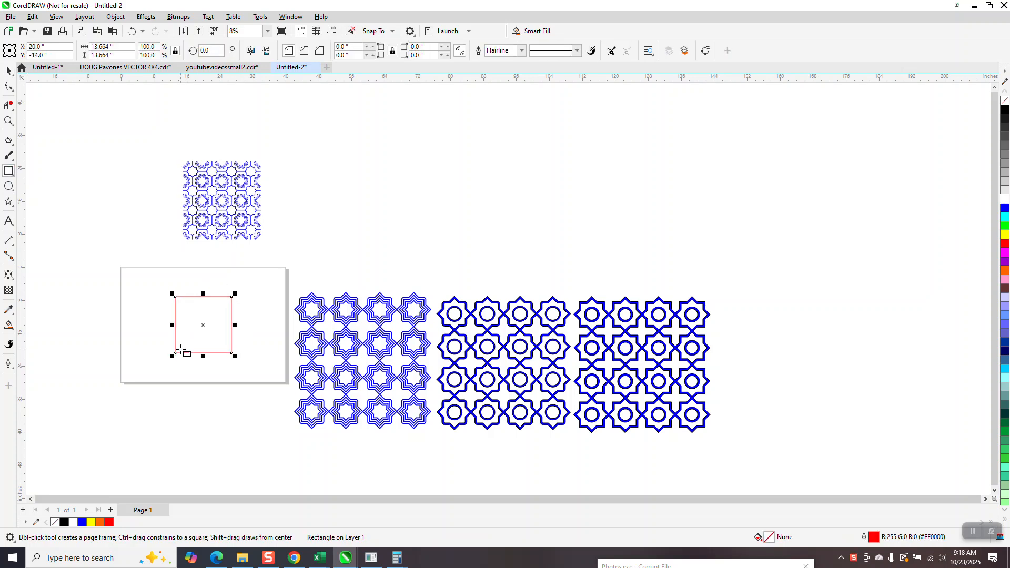
# - Draw a vertical line about 38 inches long, centre it on the page and add a copy rotated 90 degrees
pyautogui.click(12, 148)
pyautogui.click(50, 148)
pyautogui.moveTo(103, 151); pyautogui.dragTo(94, 310)
pyautogui.press('p')
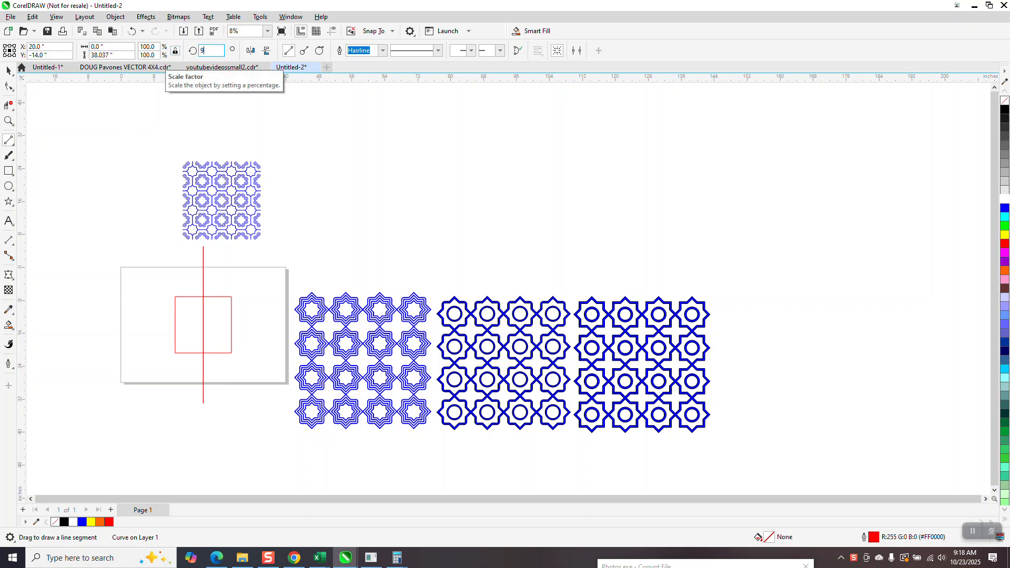
pyautogui.press('Return')
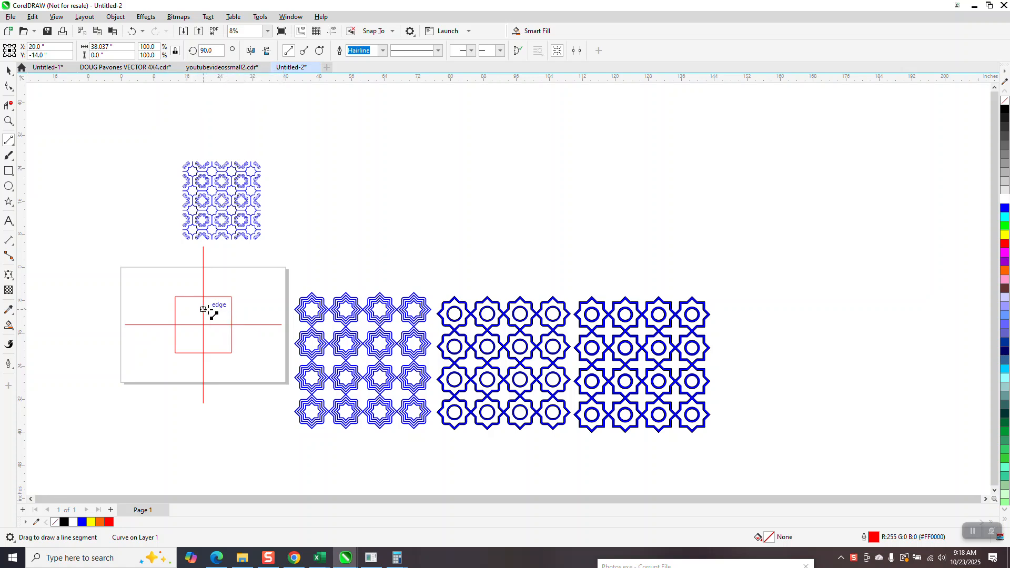
# - Delete the four segments of the crossed lines that extend beyond the square
pyautogui.click(7, 107)
pyautogui.click(204, 271)
pyautogui.click(257, 325)
pyautogui.click(203, 378)
pyautogui.click(155, 326)
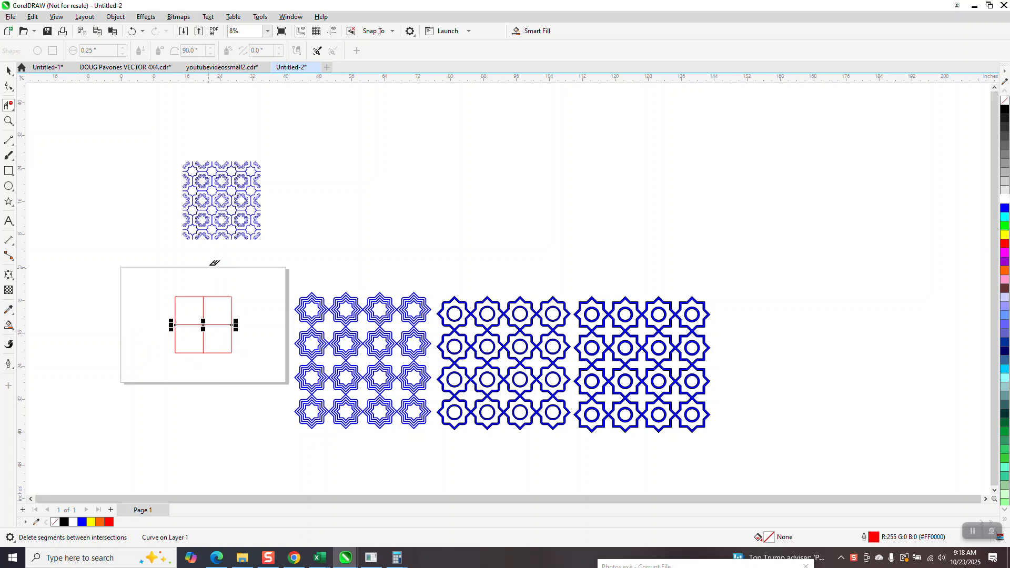
# - Draw a square about 5.87 inches wide beside the blue scroll pattern and add a copy rotated 45 degrees
pyautogui.click(8, 121)
pyautogui.moveTo(176, 203); pyautogui.dragTo(234, 247)
pyautogui.scroll(-6, 323, 318)
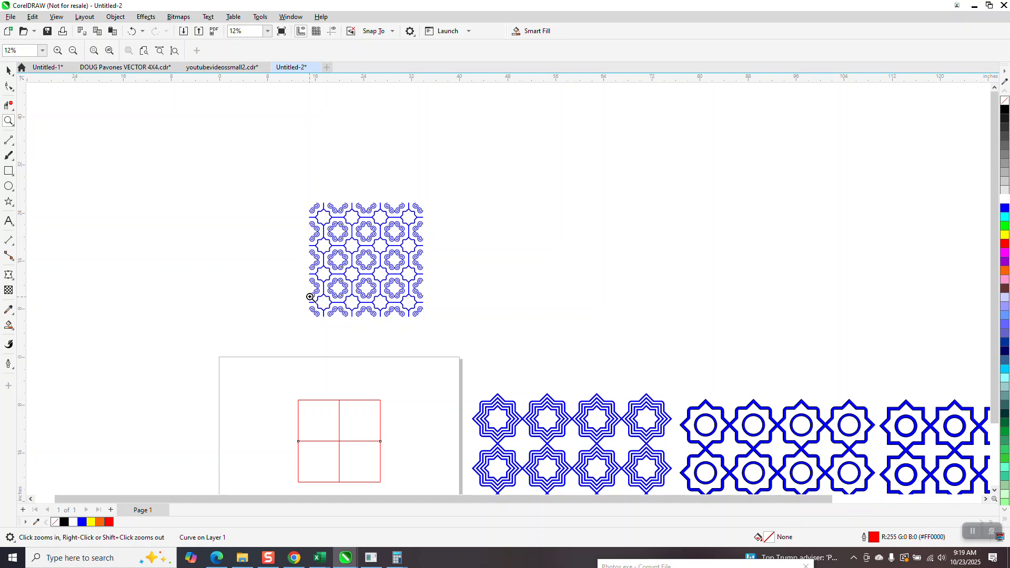
pyautogui.click(8, 170)
pyautogui.moveTo(241, 213); pyautogui.dragTo(207, 247)
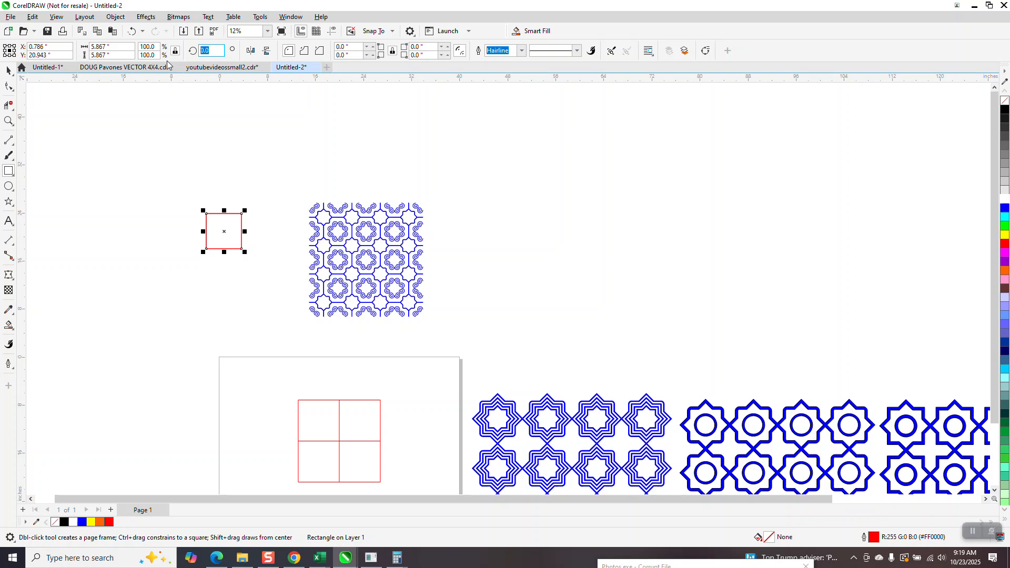
pyautogui.press('Return')
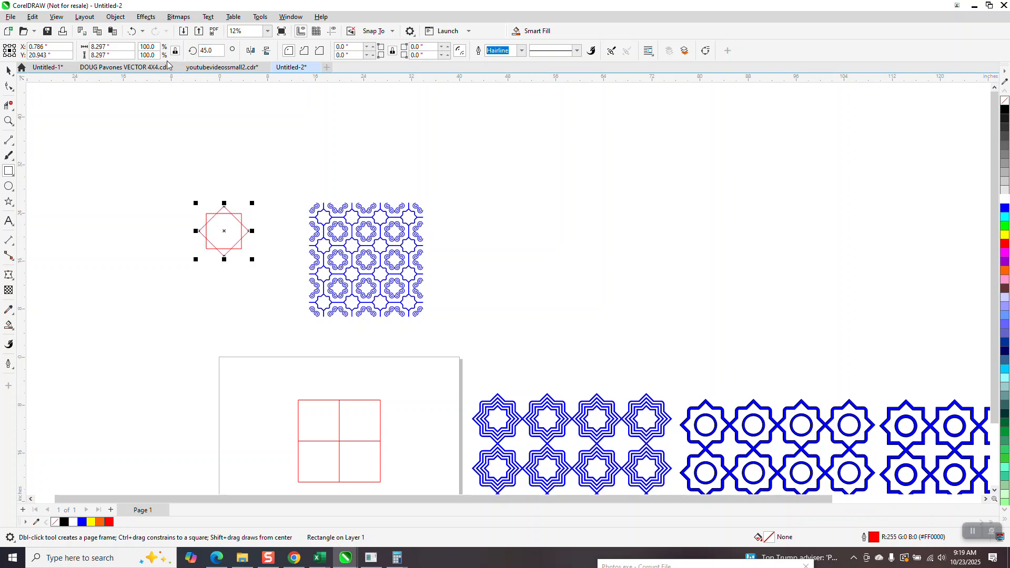
# - Weld the two overlapping small squares into a single eight-pointed star outline
pyautogui.click(8, 72)
pyautogui.moveTo(162, 170); pyautogui.dragTo(271, 267)
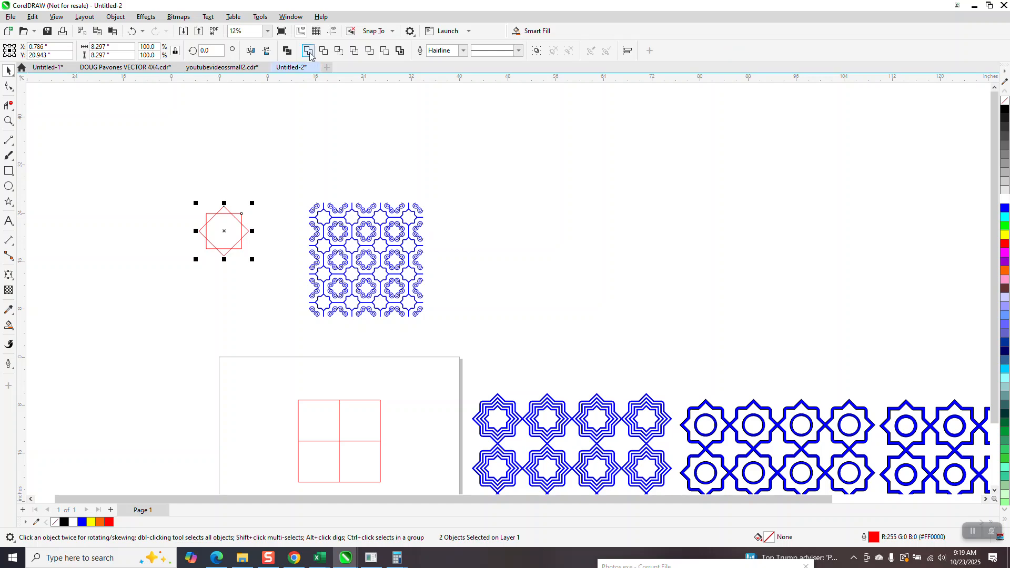
pyautogui.click(310, 52)
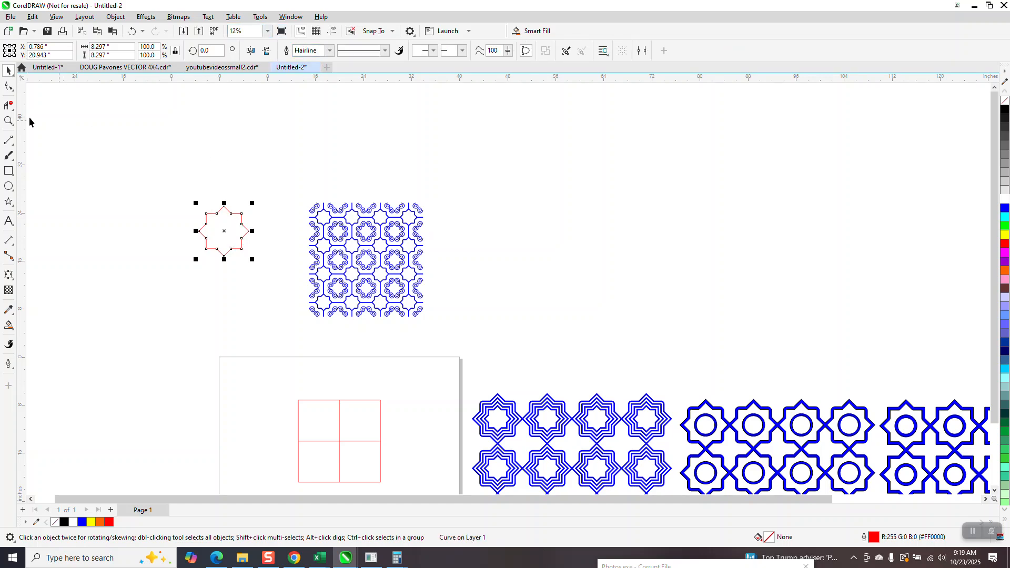
# - Open the Corners settings with the welded star still selected
pyautogui.click(9, 121)
pyautogui.moveTo(153, 180); pyautogui.dragTo(336, 285)
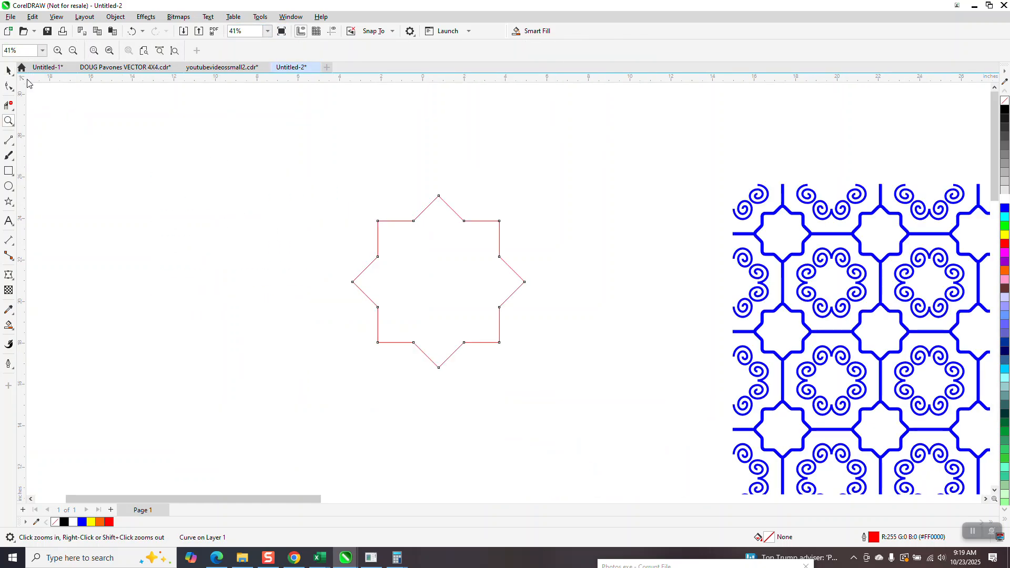
pyautogui.click(15, 73)
pyautogui.click(290, 16)
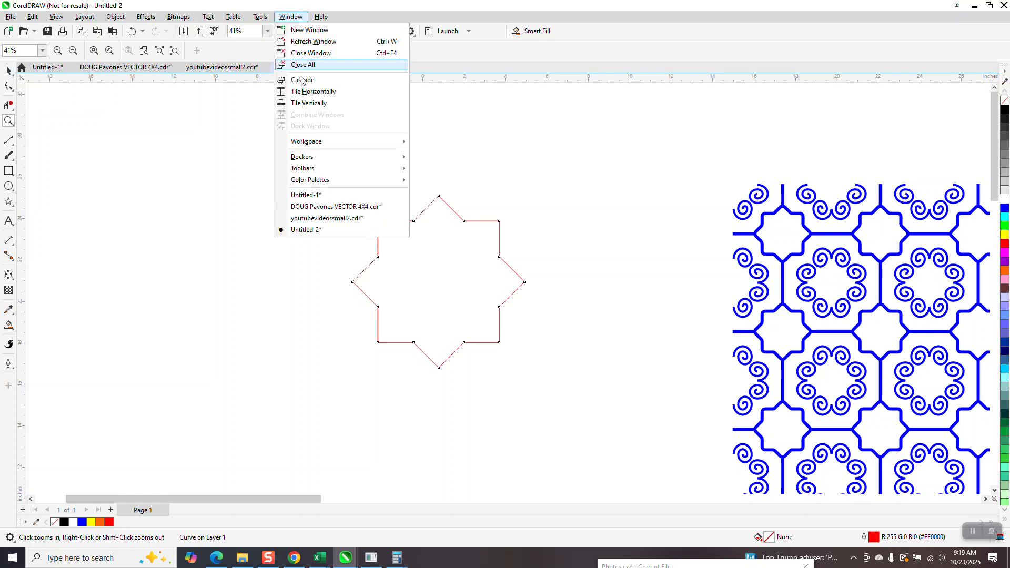
pyautogui.moveTo(315, 156)
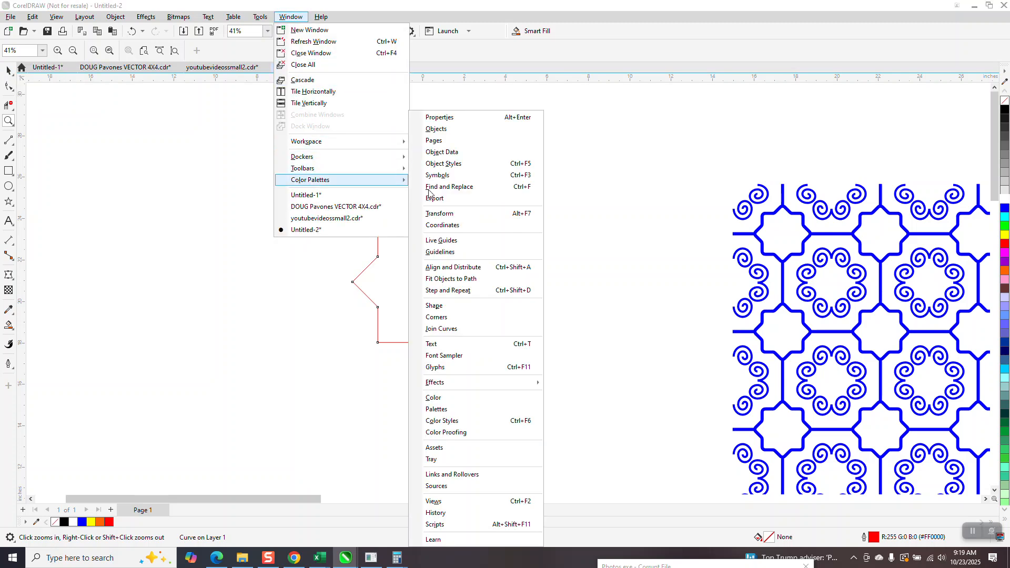
pyautogui.click(436, 317)
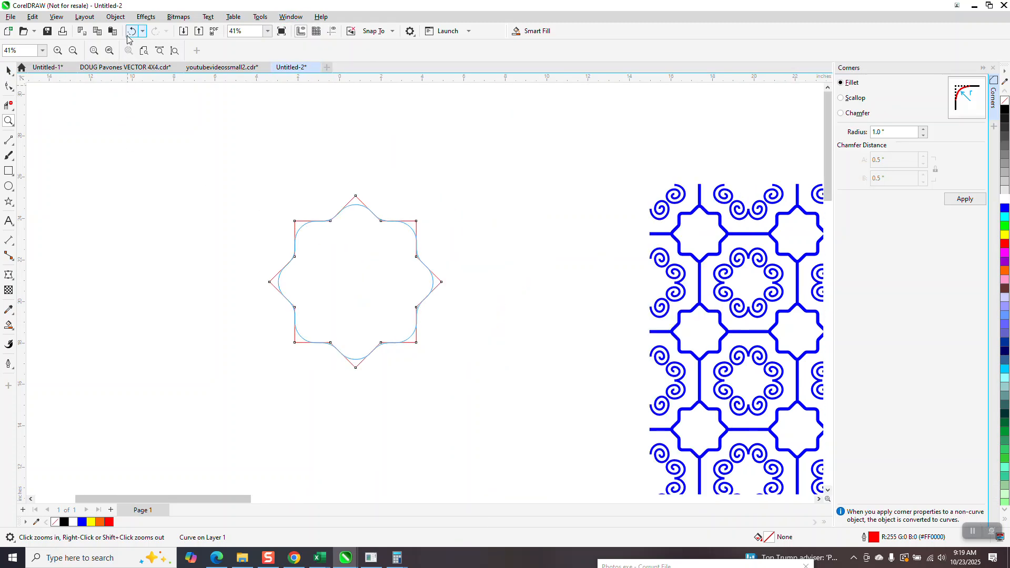
# - Fillet the star's four diagonal outer points with a 1.0 inch radius, leaving the points on the axes sharp
pyautogui.click(9, 70)
pyautogui.click(8, 86)
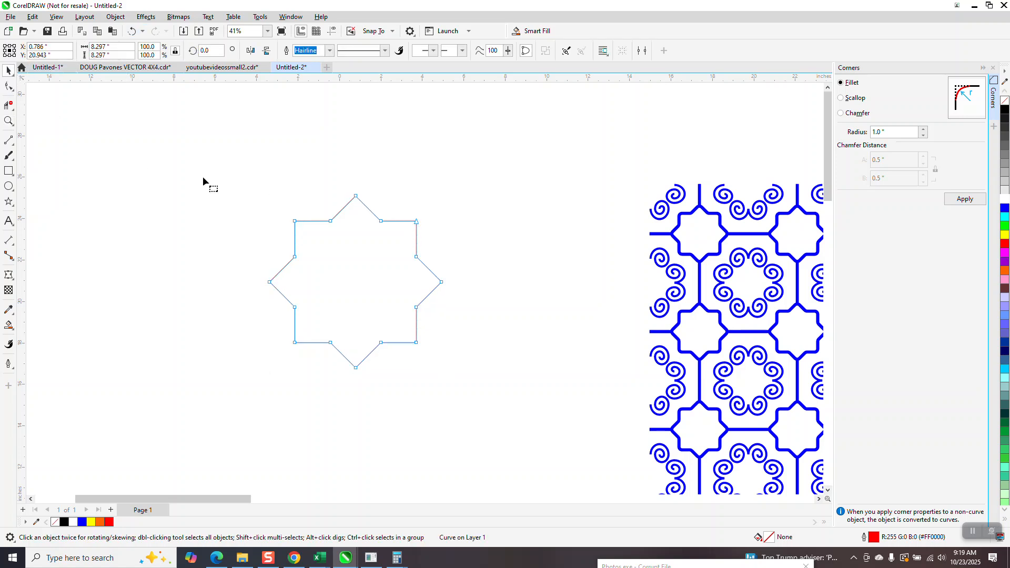
pyautogui.moveTo(269, 201); pyautogui.dragTo(313, 251)
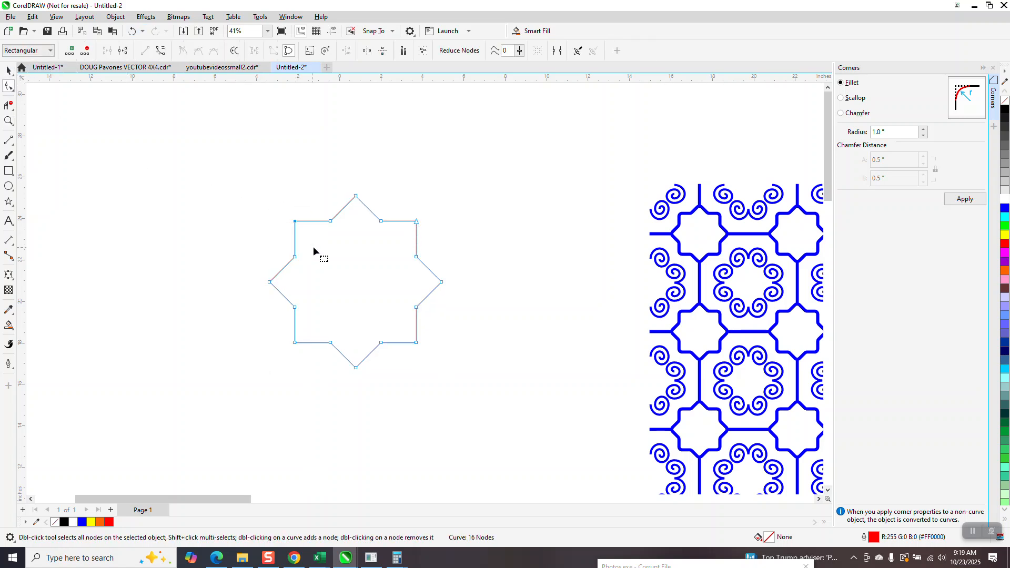
pyautogui.moveTo(445, 203); pyautogui.dragTo(408, 247)
pyautogui.moveTo(428, 329); pyautogui.dragTo(398, 360)
pyautogui.moveTo(275, 323); pyautogui.dragTo(325, 371)
pyautogui.click(957, 202)
# - Undo the accidental node alignment and centre the whole star on the page
pyautogui.scroll(-5, 557, 259)
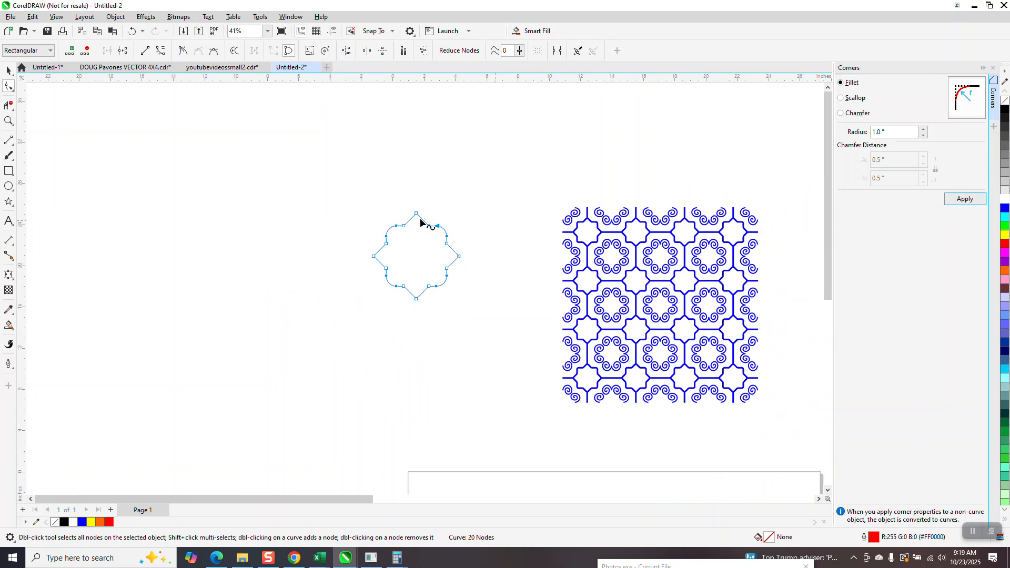
pyautogui.press('p')
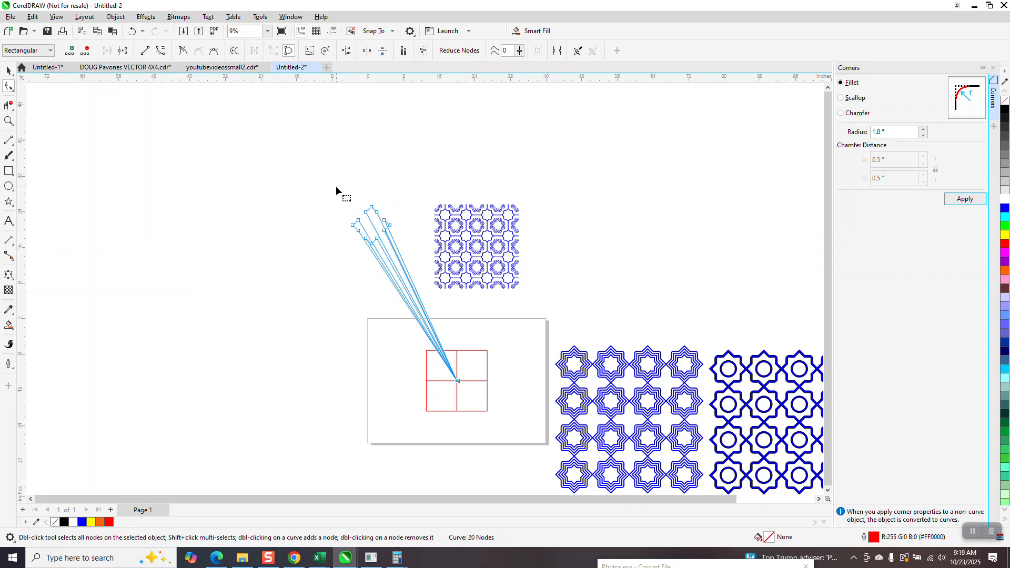
pyautogui.click(132, 32)
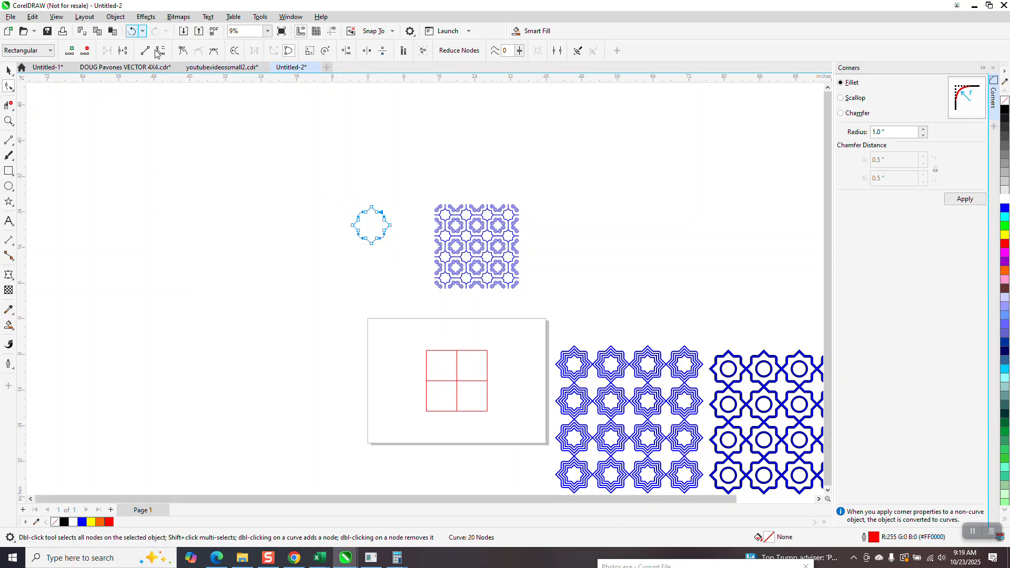
pyautogui.click(7, 72)
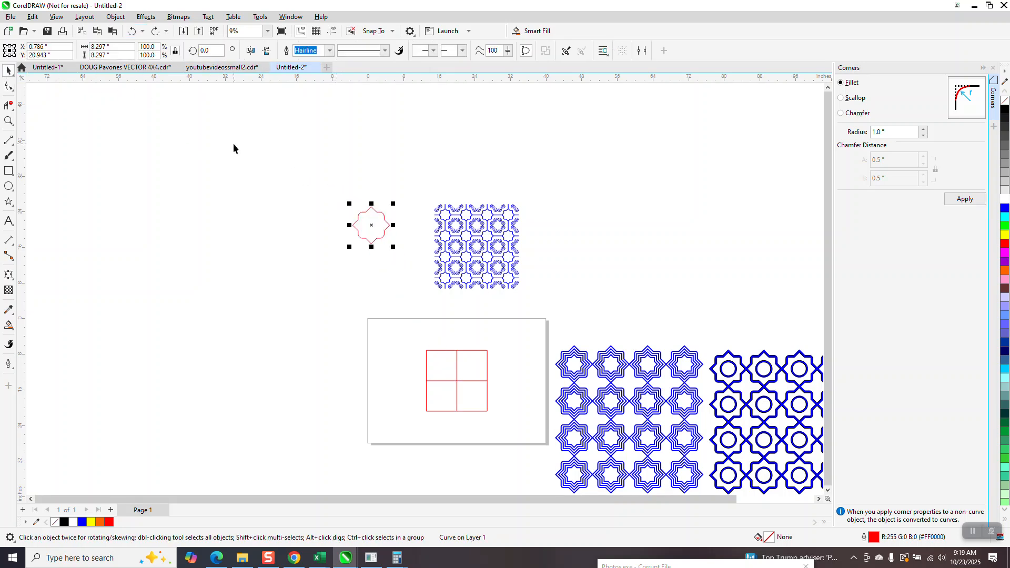
pyautogui.press('p')
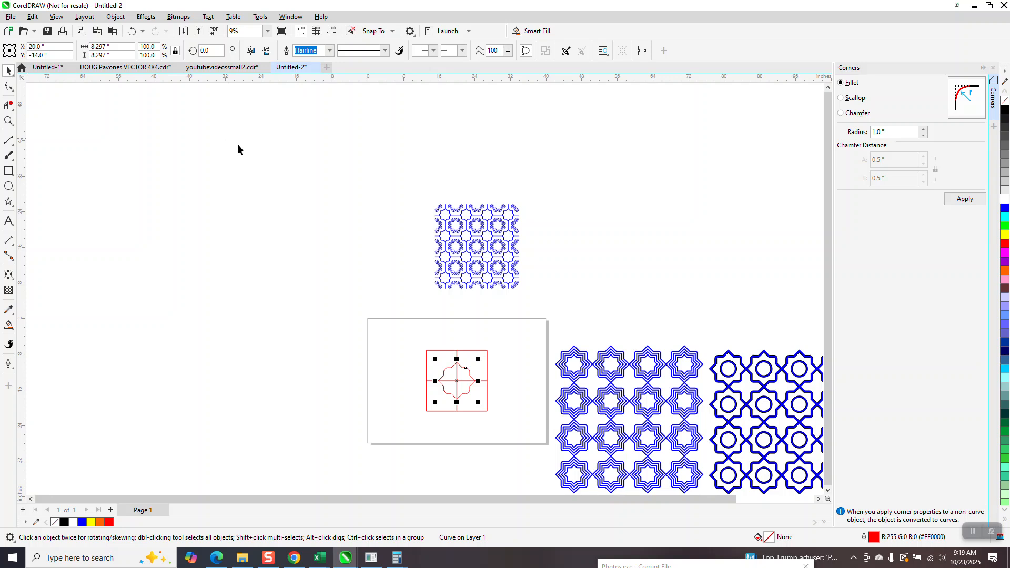
# - Enlarge the star from its centre to about 10.1 inches wide inside the square
pyautogui.click(8, 121)
pyautogui.moveTo(387, 321); pyautogui.dragTo(510, 427)
pyautogui.click(8, 70)
pyautogui.moveTo(533, 244); pyautogui.dragTo(551, 228)
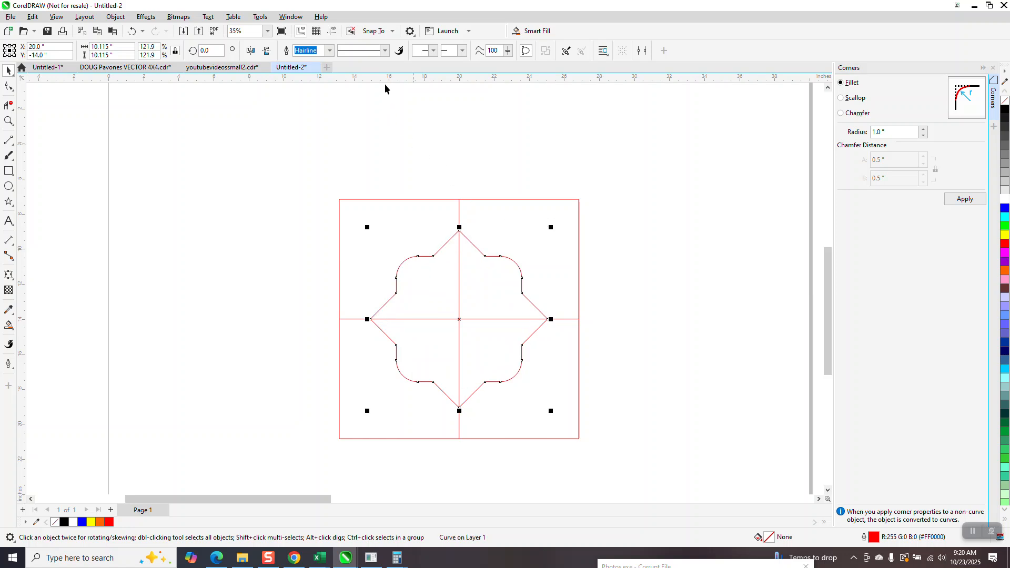
# - Shift the large red square left in three 6.12 inch nudges, clear of the star
pyautogui.click(378, 199)
pyautogui.press('Left')
pyautogui.press('Left')
pyautogui.press('Left')
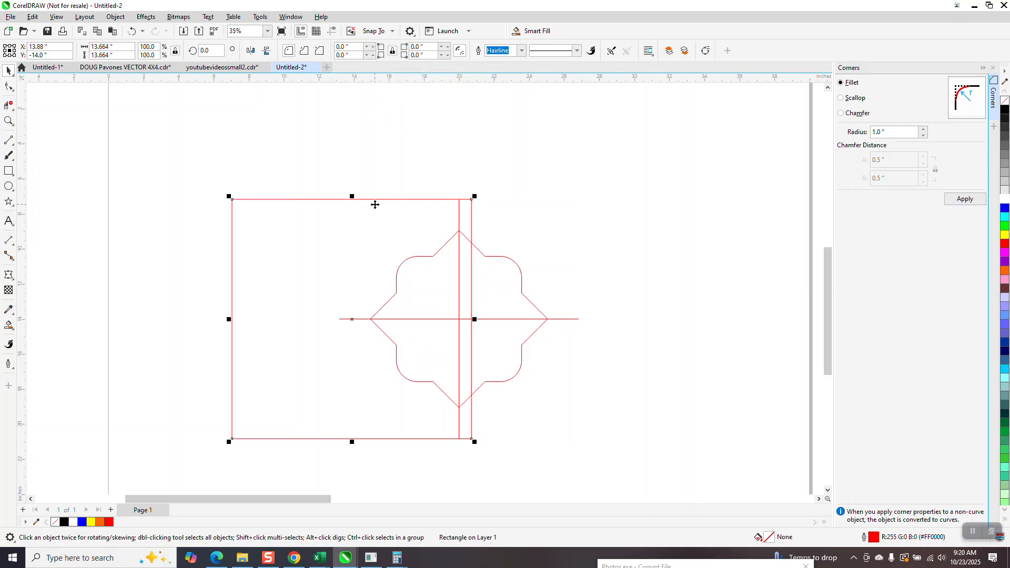
# - Set the outline width of the star and the two crossing lines to 24.0 pt
pyautogui.moveTo(325, 162); pyautogui.dragTo(564, 430)
pyautogui.moveTo(602, 458); pyautogui.dragTo(602, 456)
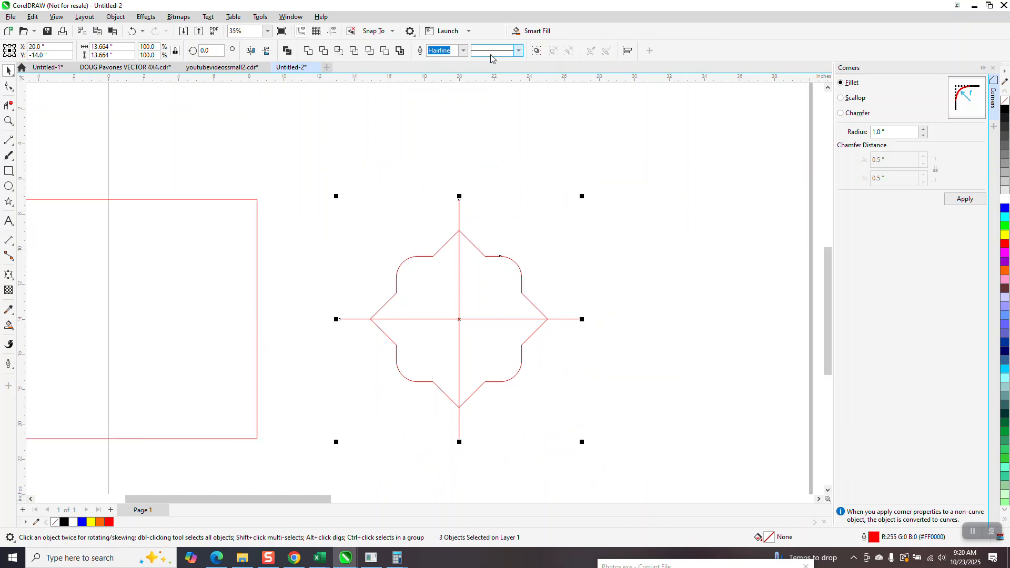
pyautogui.click(463, 51)
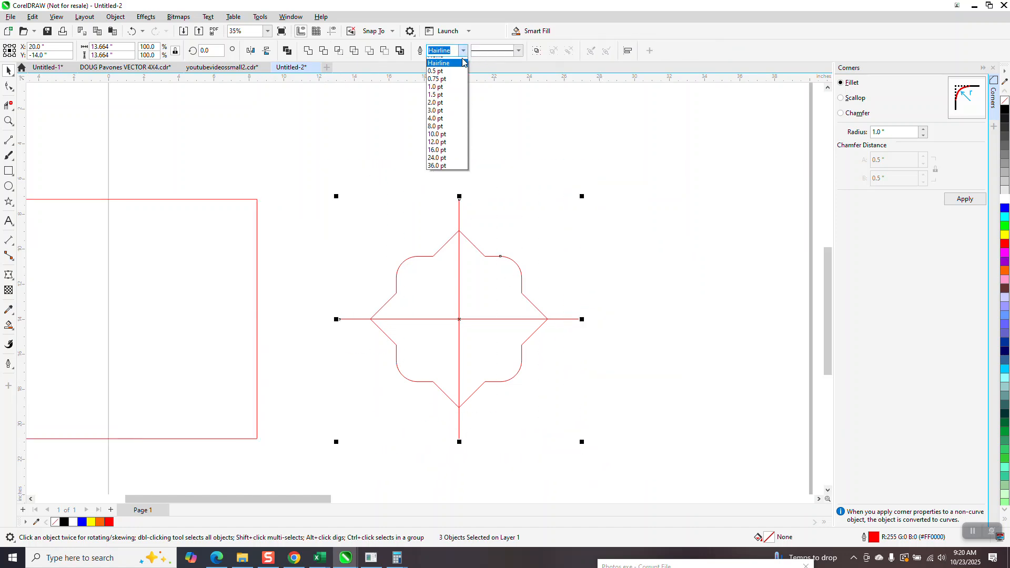
pyautogui.click(438, 158)
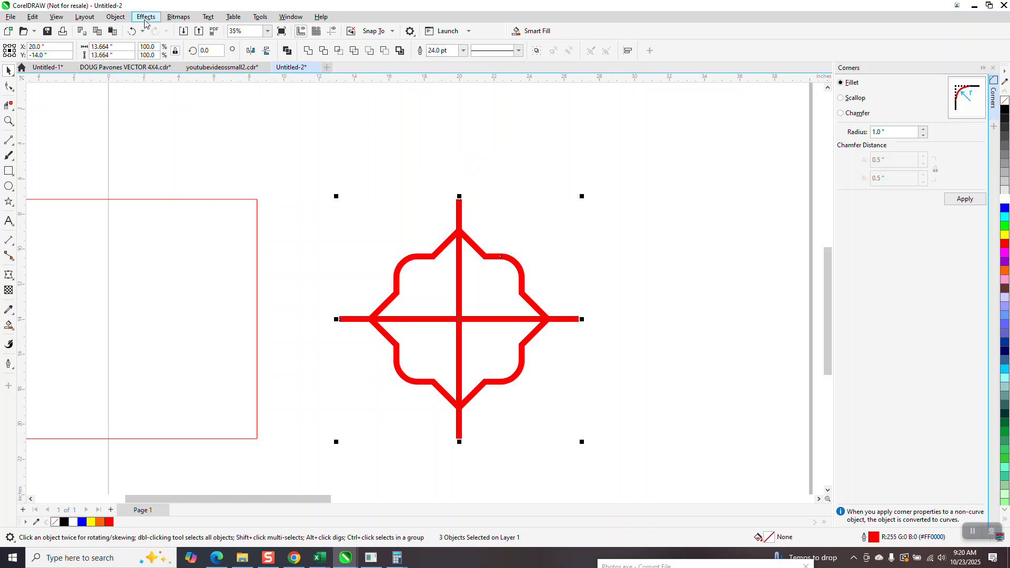
# - Convert the thick outlines to objects and give them no fill and a black outline
pyautogui.click(115, 17)
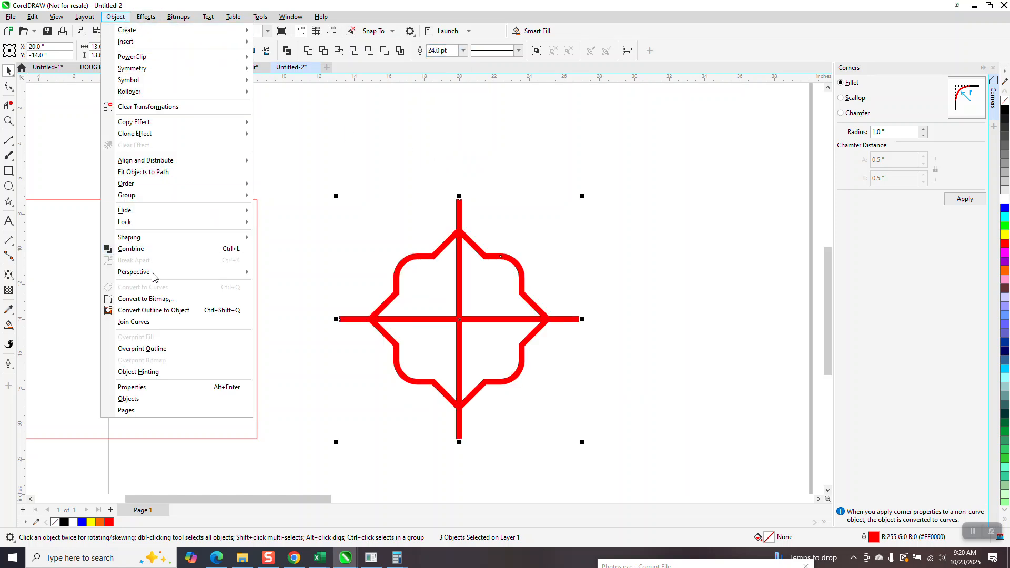
pyautogui.click(164, 309)
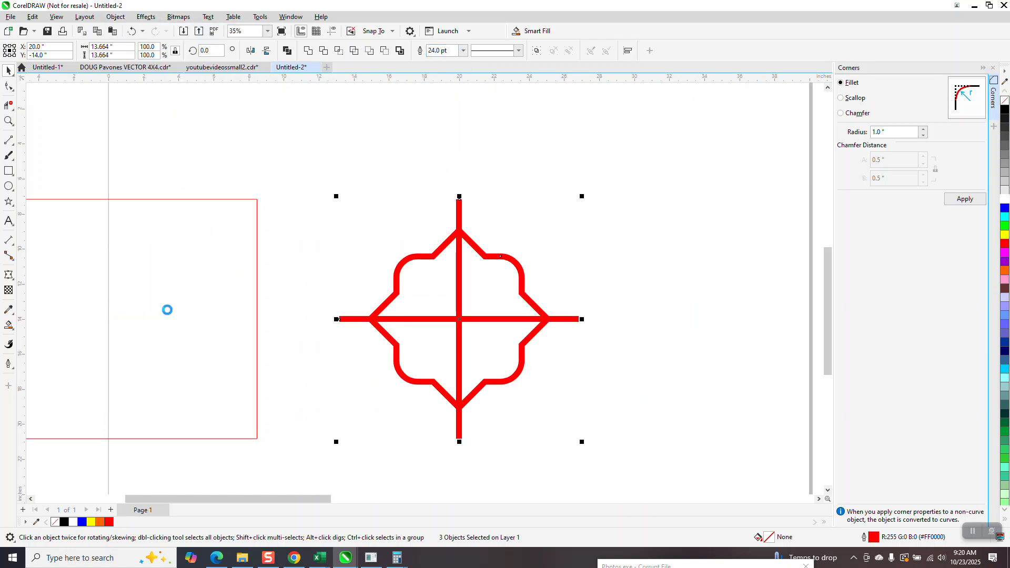
pyautogui.click(1004, 100)
pyautogui.rightClick(1004, 110)
# - Weld the converted star and the two crossing bars into one shape
pyautogui.moveTo(315, 175); pyautogui.dragTo(413, 375)
pyautogui.moveTo(614, 445); pyautogui.dragTo(610, 442)
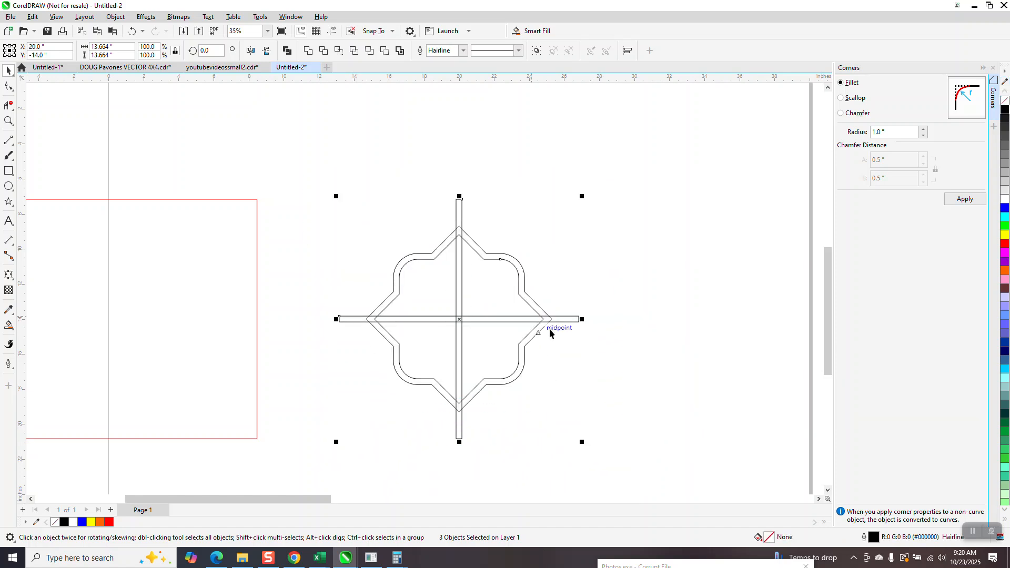
pyautogui.click(309, 51)
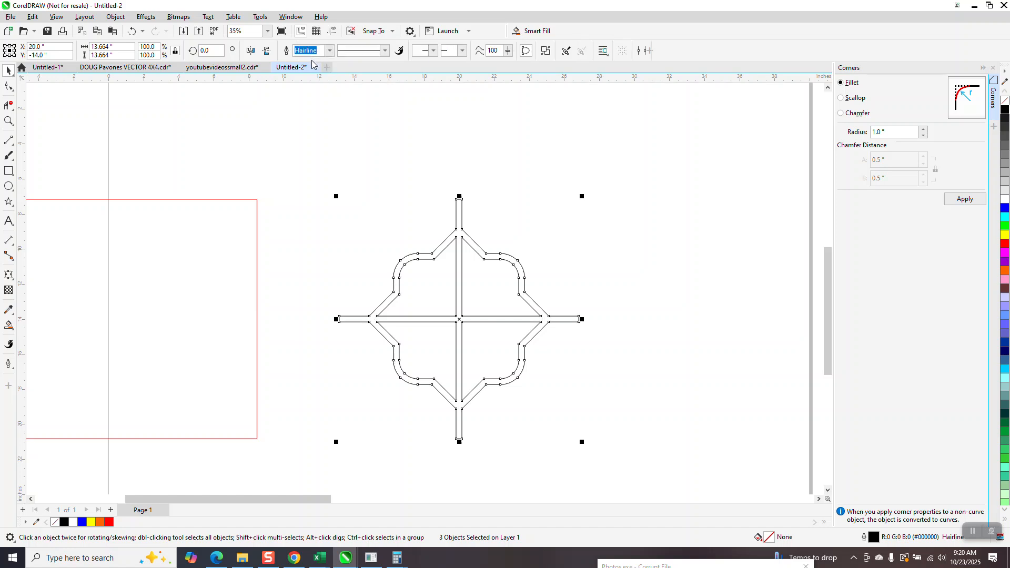
# - Shift the large red square right in three 6.12 inch nudges so it frames the welded star
pyautogui.click(260, 245)
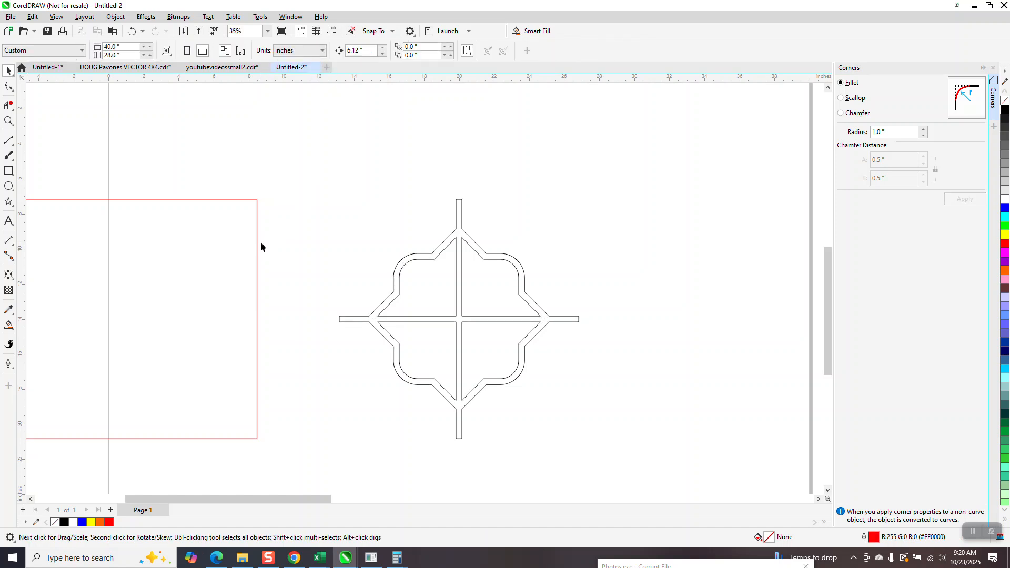
pyautogui.click(255, 245)
pyautogui.press('Right')
pyautogui.press('Right')
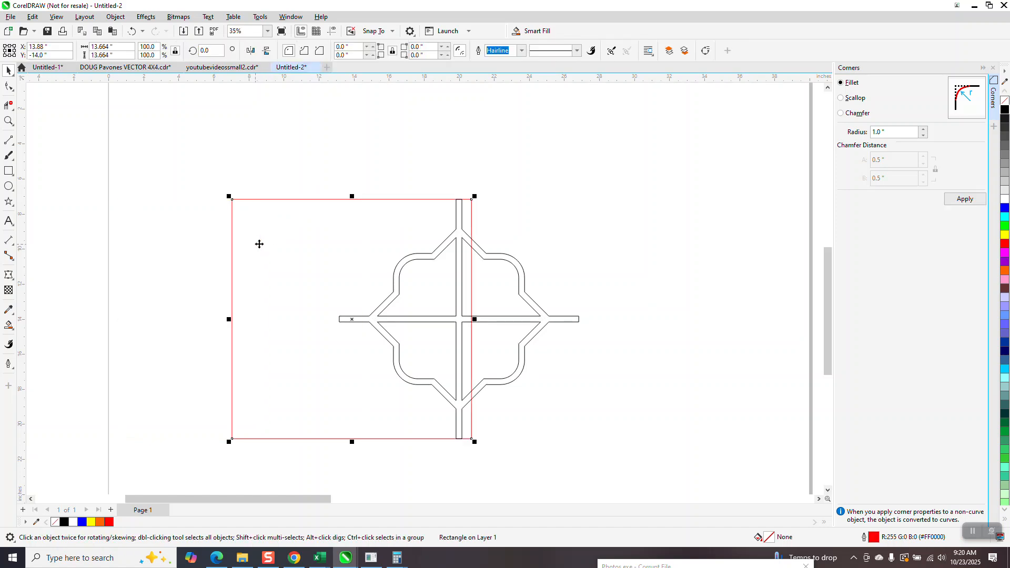
pyautogui.press('Right')
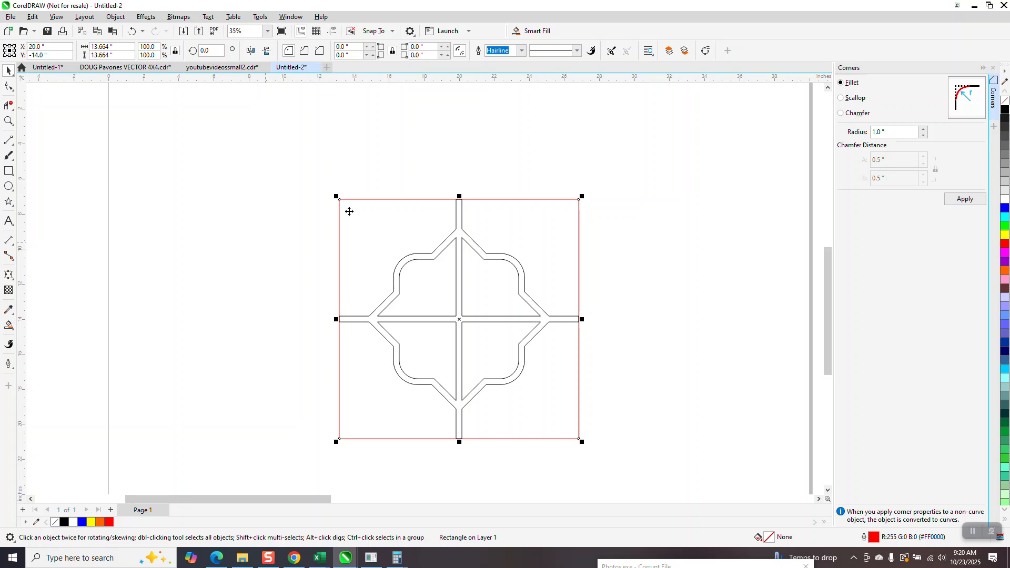
# - Draw a two-revolution spiral in the empty area beside the red square and set its outline width to 24.0 pt
pyautogui.click(12, 209)
pyautogui.click(43, 226)
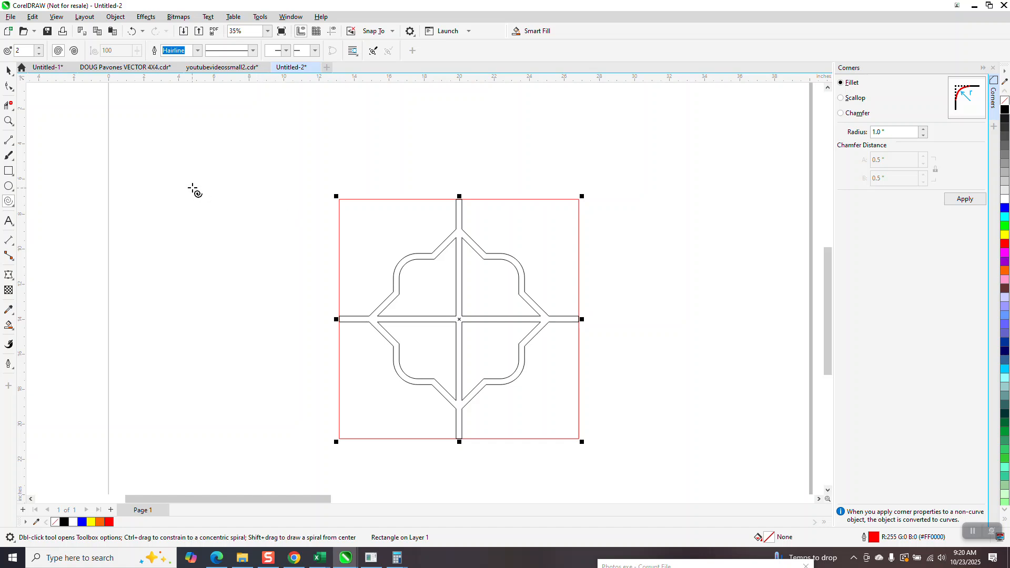
pyautogui.moveTo(263, 197); pyautogui.dragTo(205, 254)
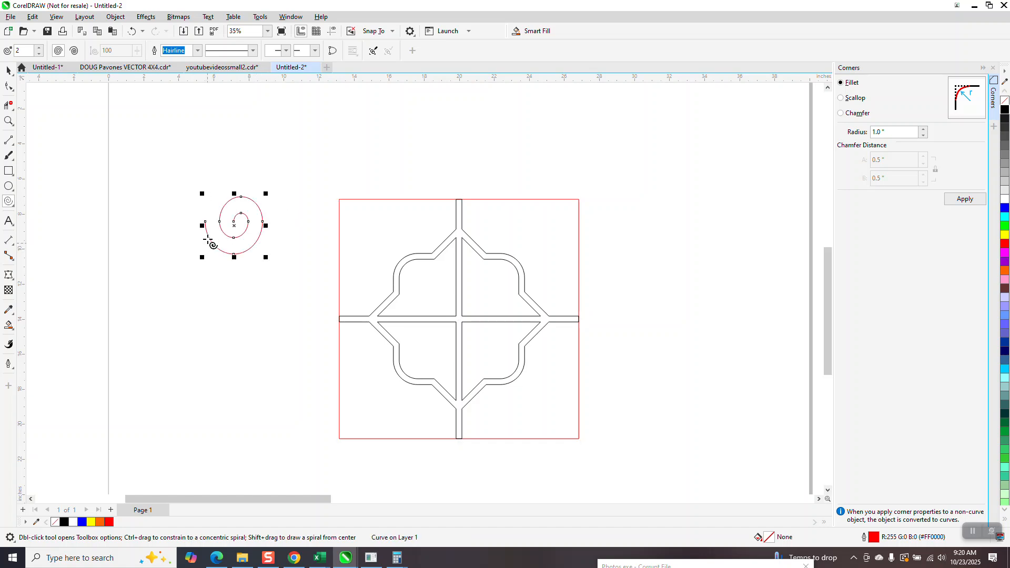
pyautogui.click(198, 51)
pyautogui.click(179, 165)
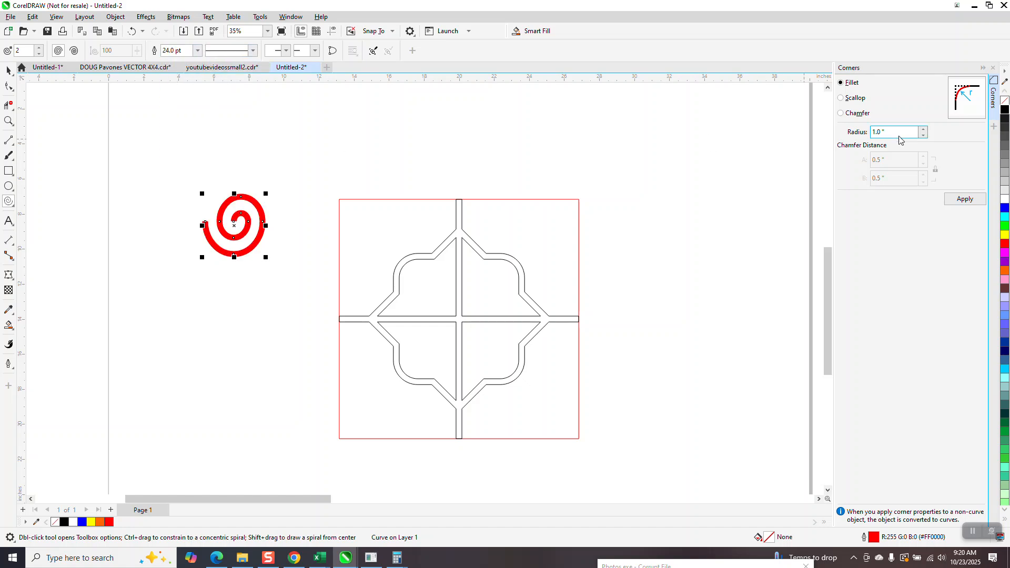
# - Convert the spiral's thick outline to an object and give it no fill and a black outline
pyautogui.click(116, 17)
pyautogui.click(158, 310)
pyautogui.click(1004, 100)
pyautogui.rightClick(1004, 109)
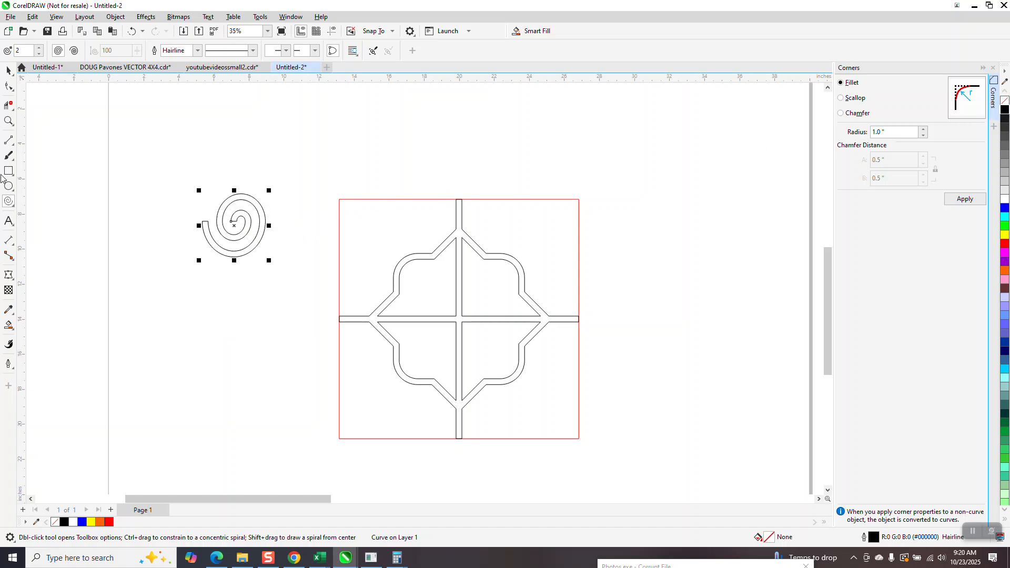
# - Move the spiral so its outer end snaps onto the red square's upper-left corner
pyautogui.click(9, 70)
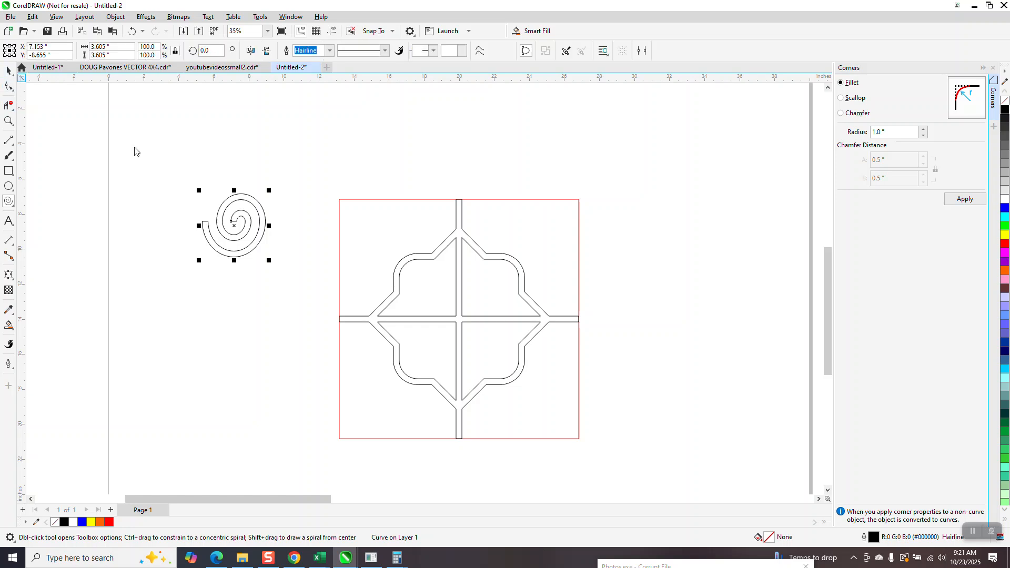
pyautogui.moveTo(208, 224); pyautogui.dragTo(339, 201)
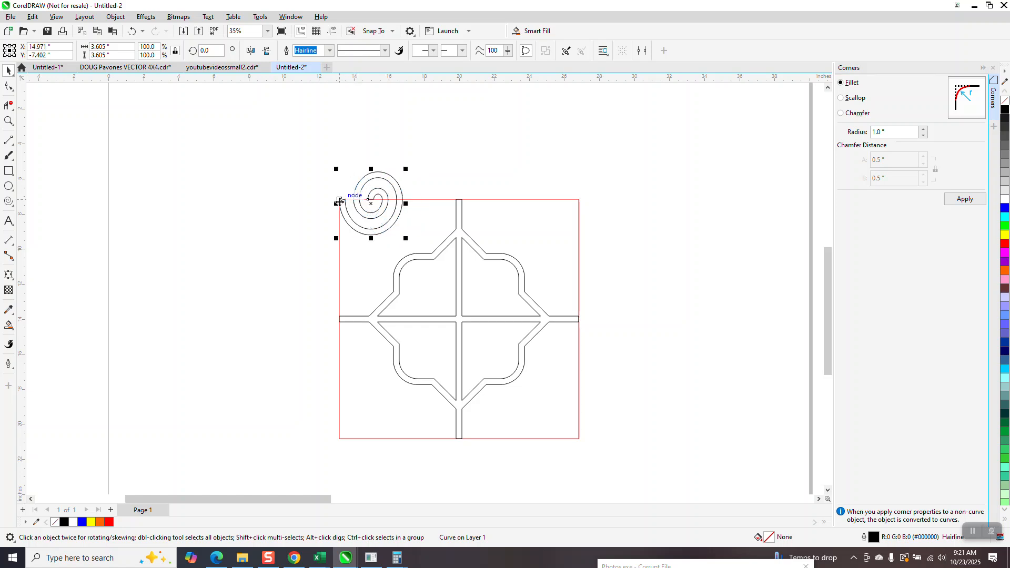
pyautogui.click(328, 156)
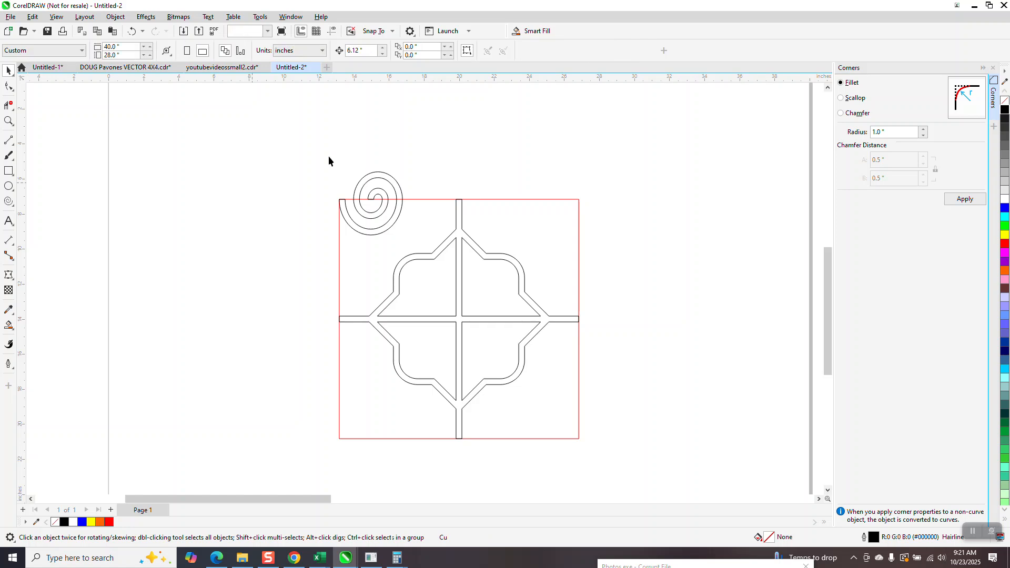
# - Set the nudge distance to 1 inch and scale the spiral down proportionally to about 2.23 inches
pyautogui.click(364, 50)
pyautogui.write('1')
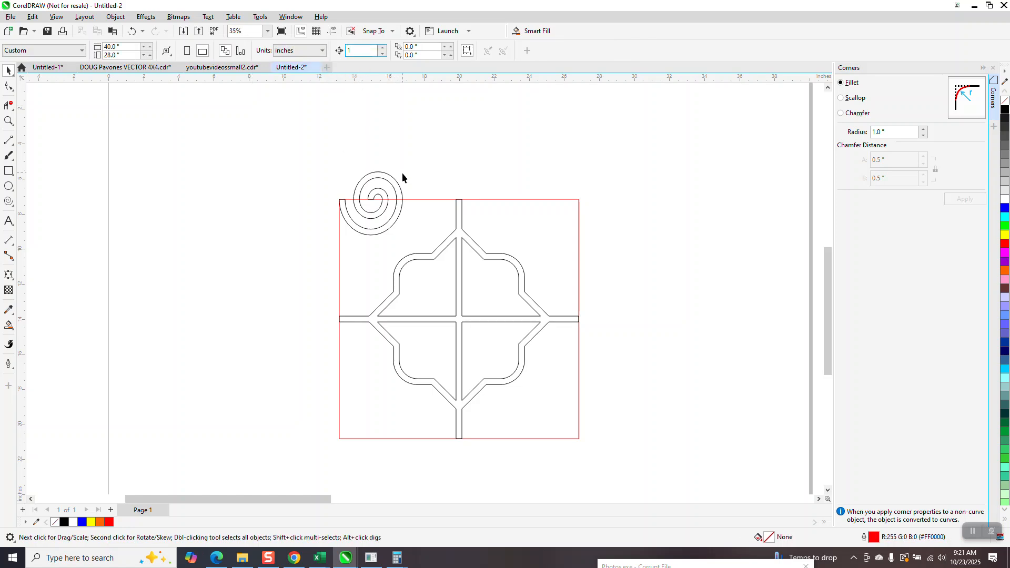
pyautogui.click(397, 183)
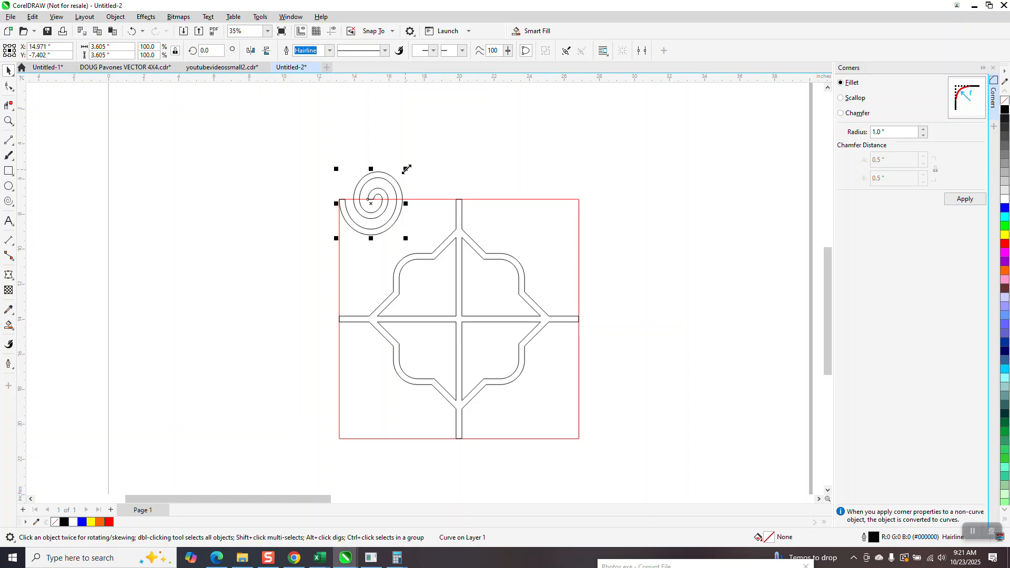
pyautogui.moveTo(407, 168); pyautogui.dragTo(351, 201)
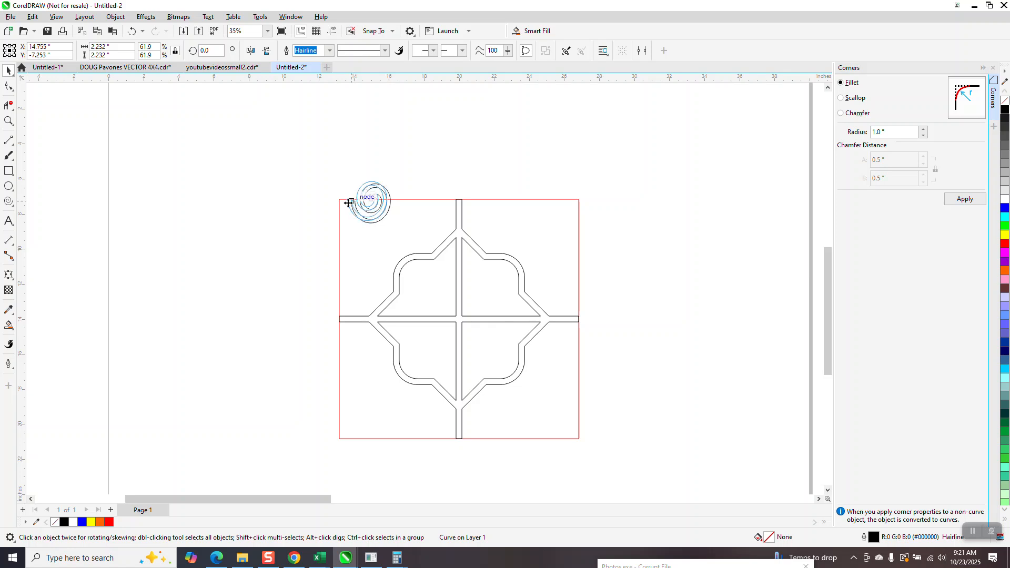
# - Snap the outer end of the reduced spiral exactly onto the red square's upper-left corner
pyautogui.click(8, 121)
pyautogui.moveTo(313, 169); pyautogui.dragTo(406, 256)
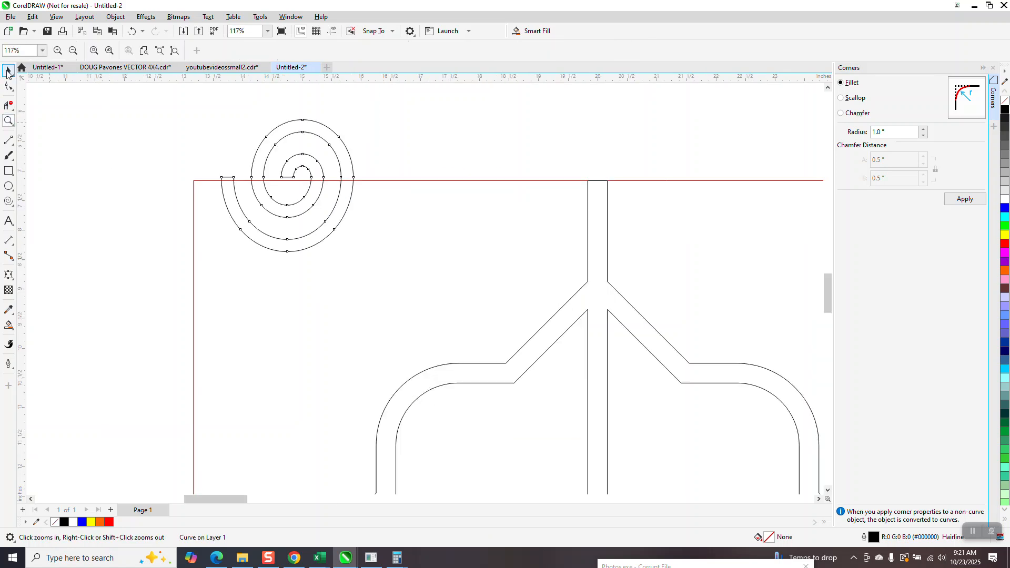
pyautogui.press('space')
pyautogui.moveTo(226, 178); pyautogui.dragTo(198, 182)
pyautogui.click(168, 106)
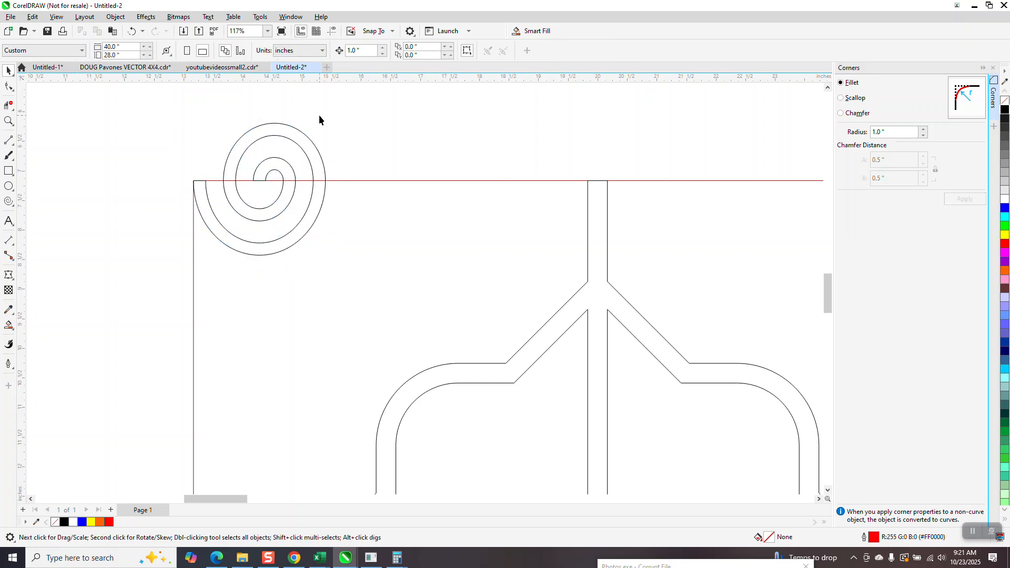
# - Nudge the spiral down 3 inches, then duplicate it and nudge the copy up 3 inches to the square's corner
pyautogui.click(313, 148)
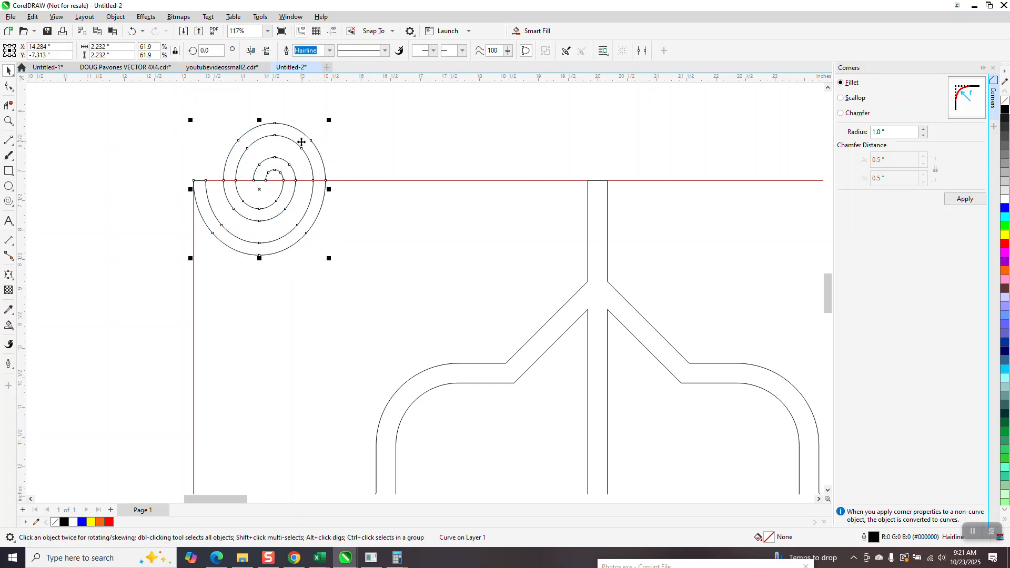
pyautogui.press('Down')
pyautogui.press('Down')
pyautogui.press('Down')
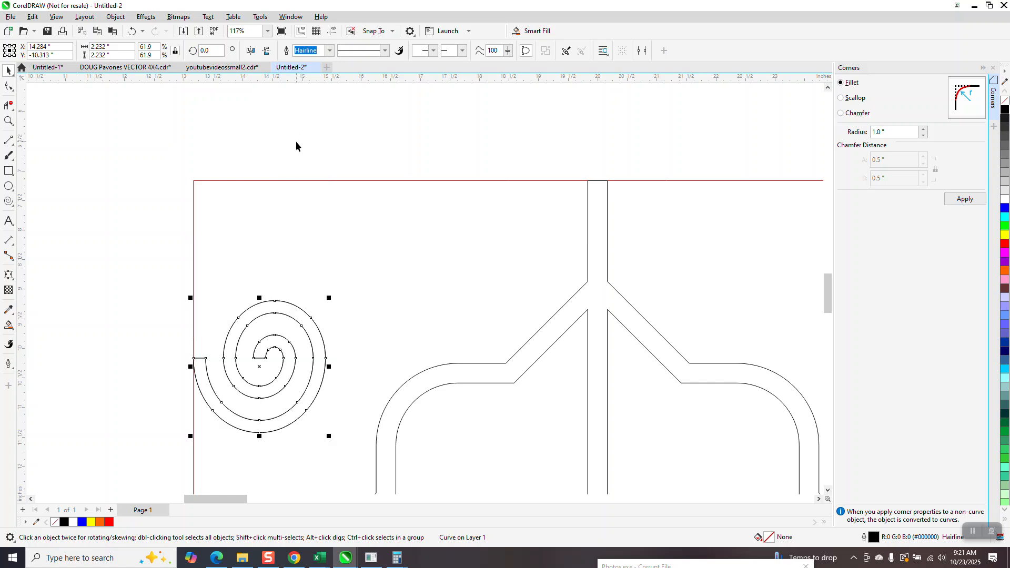
pyautogui.press('Up')
pyautogui.press('Up')
pyautogui.press('Up')
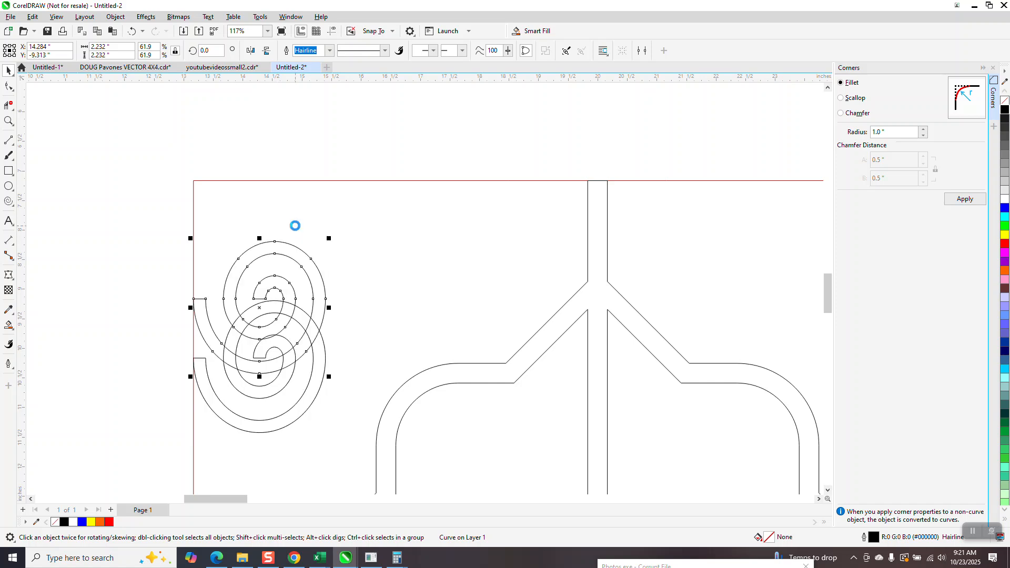
# - Mirror the upper spiral copy vertically and set its rotation to 270 degrees
pyautogui.click(251, 51)
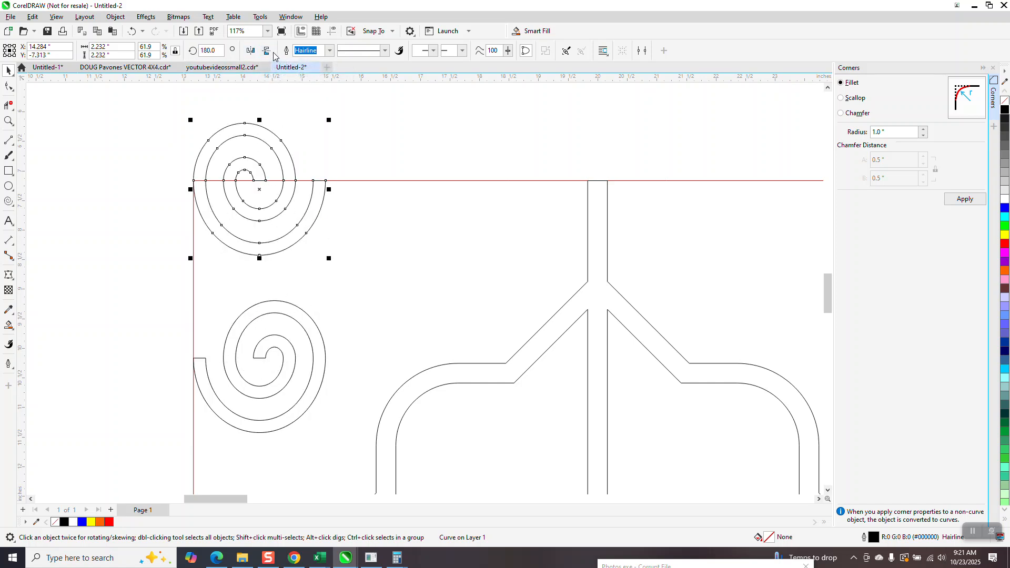
pyautogui.click(268, 52)
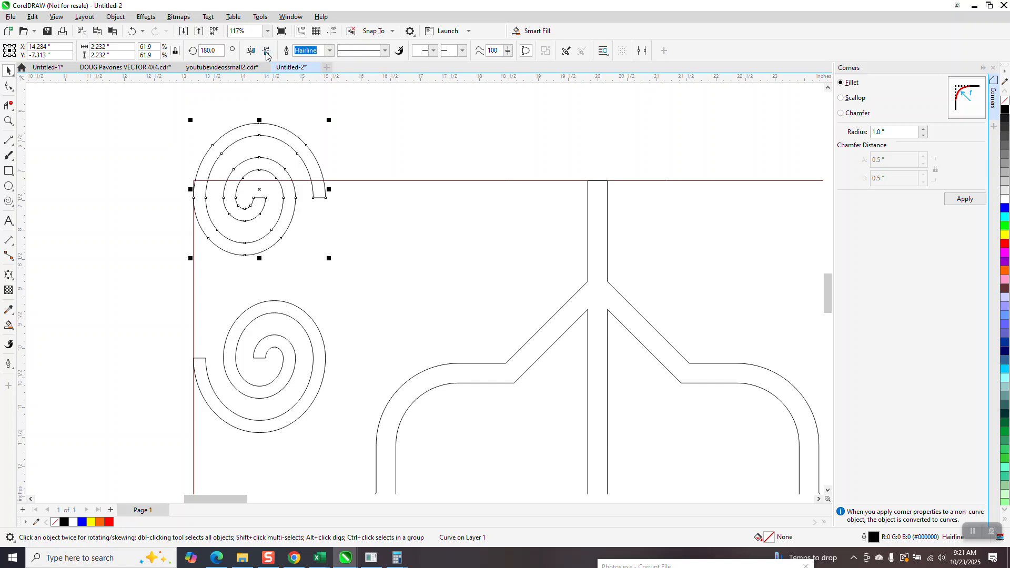
pyautogui.click(249, 52)
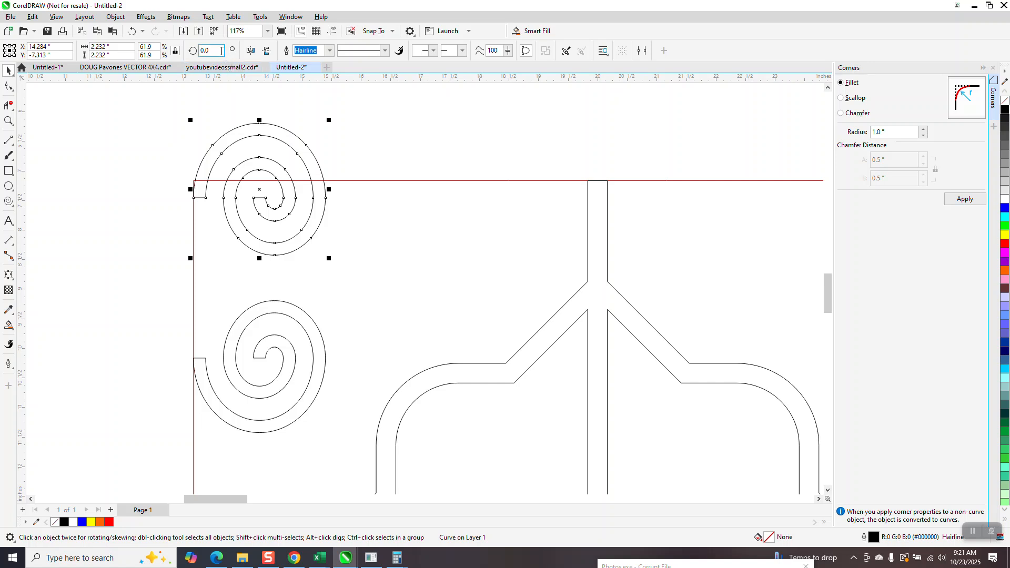
pyautogui.press('BackSpace')
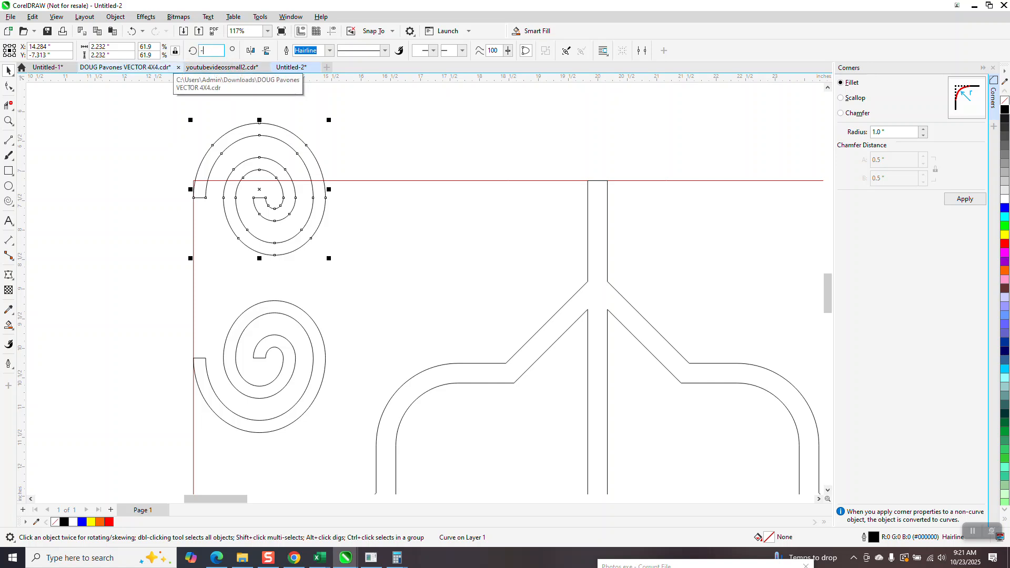
pyautogui.press('Return')
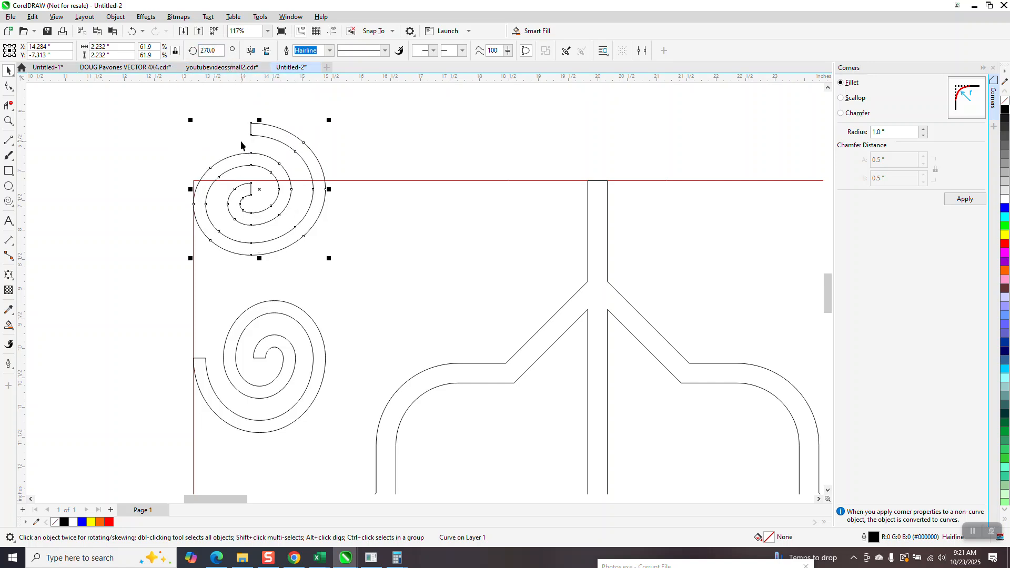
# - Snap the rotated spiral's outer end onto the square's upper-left corner and nudge it right 3 inches
pyautogui.moveTo(250, 130); pyautogui.dragTo(195, 182)
pyautogui.press('Right')
pyautogui.press('Right')
pyautogui.press('Right')
# - Group the two spirals in the square's upper-left corner
pyautogui.scroll(-3, 202, 181)
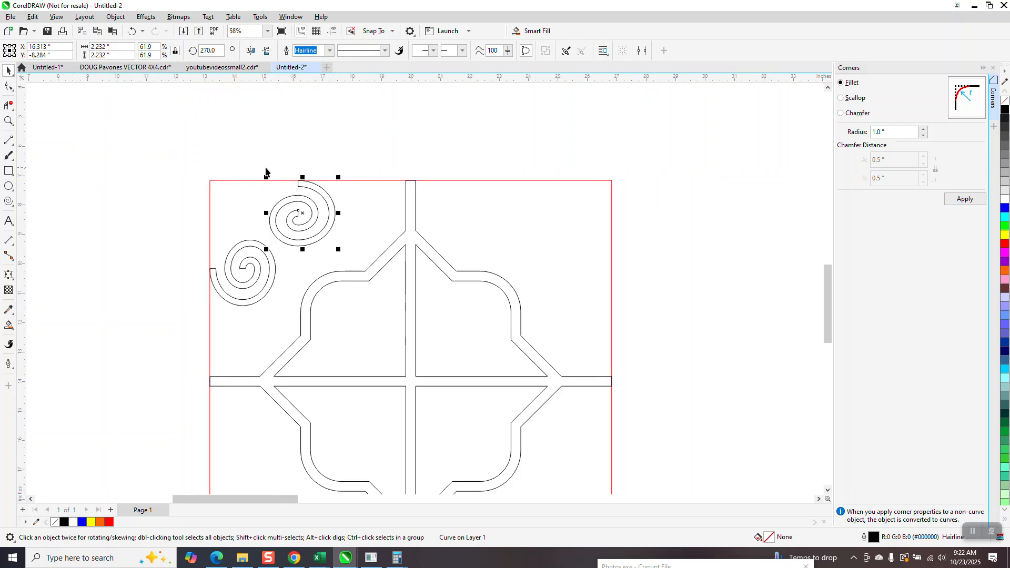
pyautogui.scroll(-1, 265, 171)
pyautogui.moveTo(207, 164); pyautogui.dragTo(341, 296)
pyautogui.hotkey('ctrl', 'g')
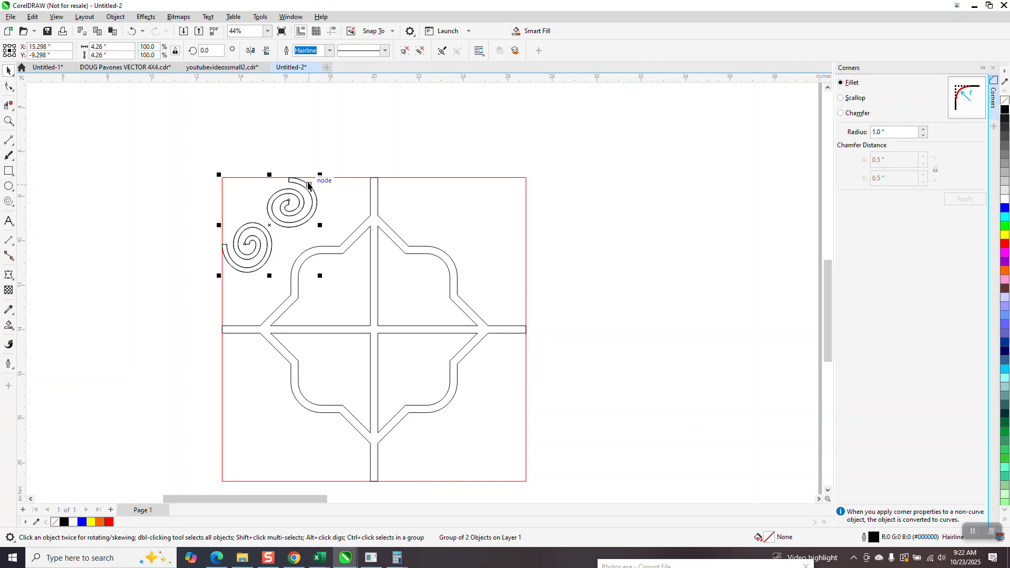
# - Rotate copies of the spiral pair in 90-degree steps about the star's centre to fill the other three corners
pyautogui.click(304, 213)
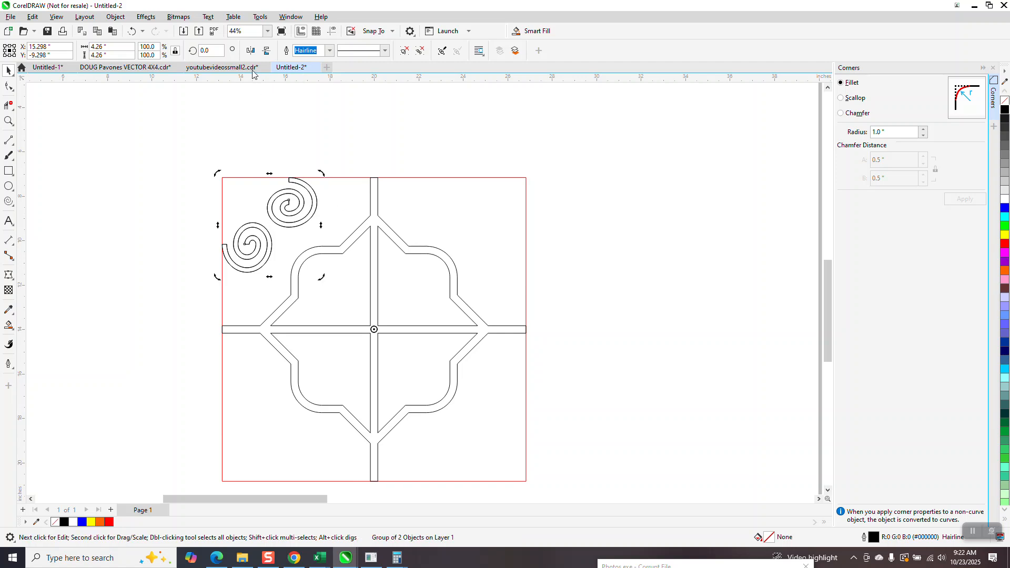
pyautogui.click(206, 51)
pyautogui.write('90')
pyautogui.press('Return')
pyautogui.hotkey('ctrl', 'r')
pyautogui.hotkey('ctrl', 'r')
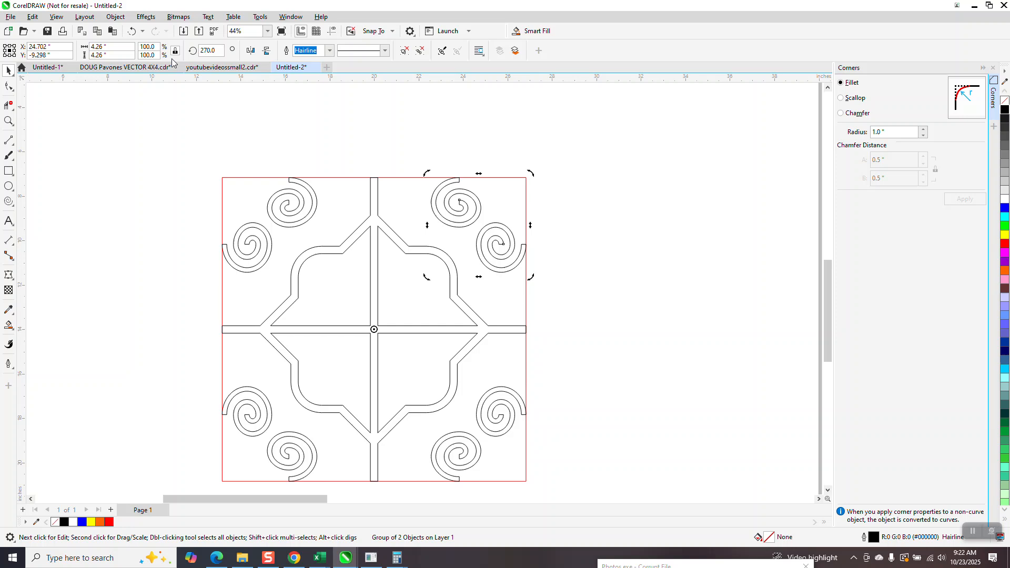
# - Delete the red square framing the star and spirals
pyautogui.scroll(-1, 369, 174)
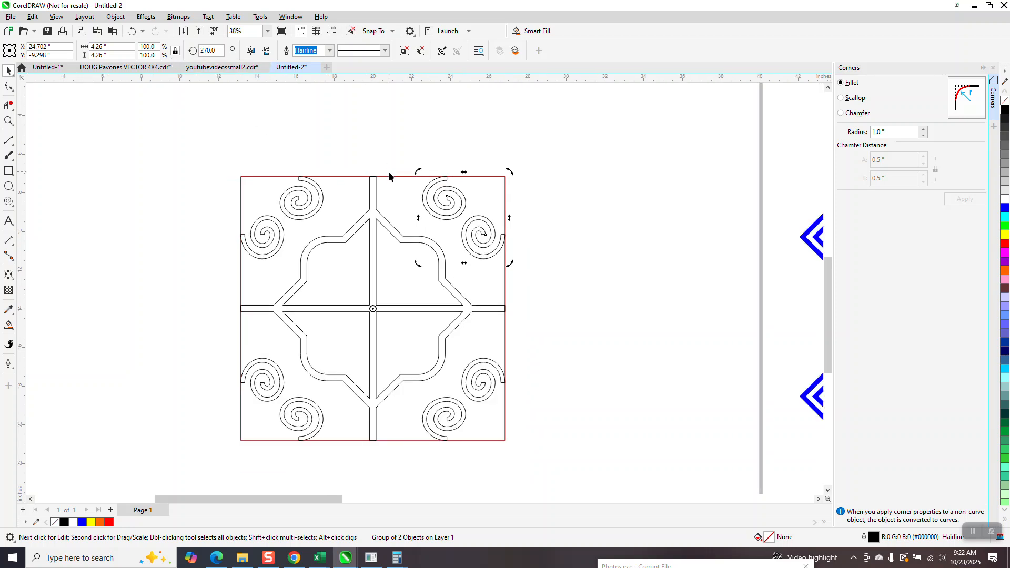
pyautogui.click(391, 177)
pyautogui.press('Delete')
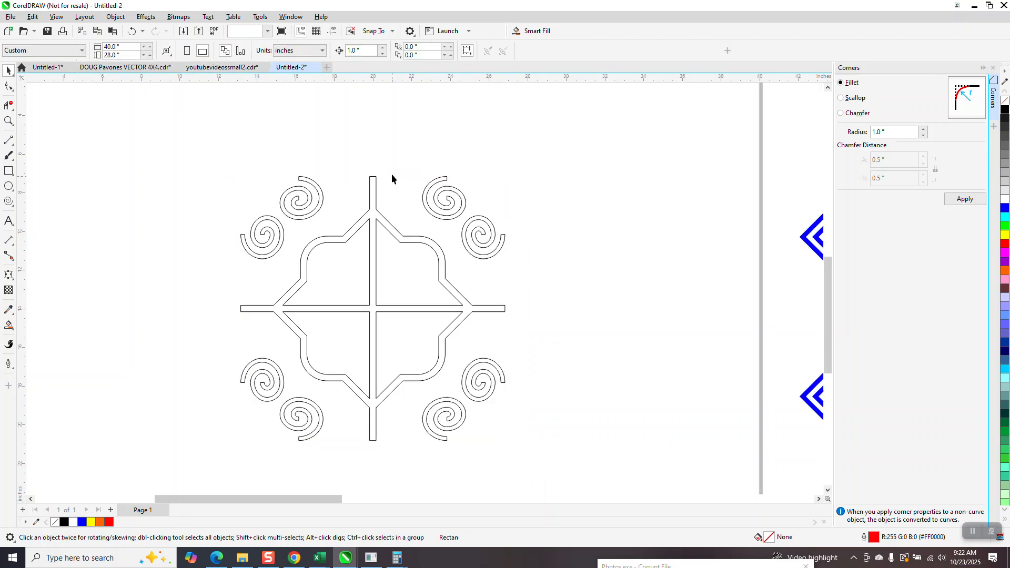
# - Group the star with the four spiral pairs around it
pyautogui.scroll(-1, 386, 175)
pyautogui.scroll(-2, 386, 174)
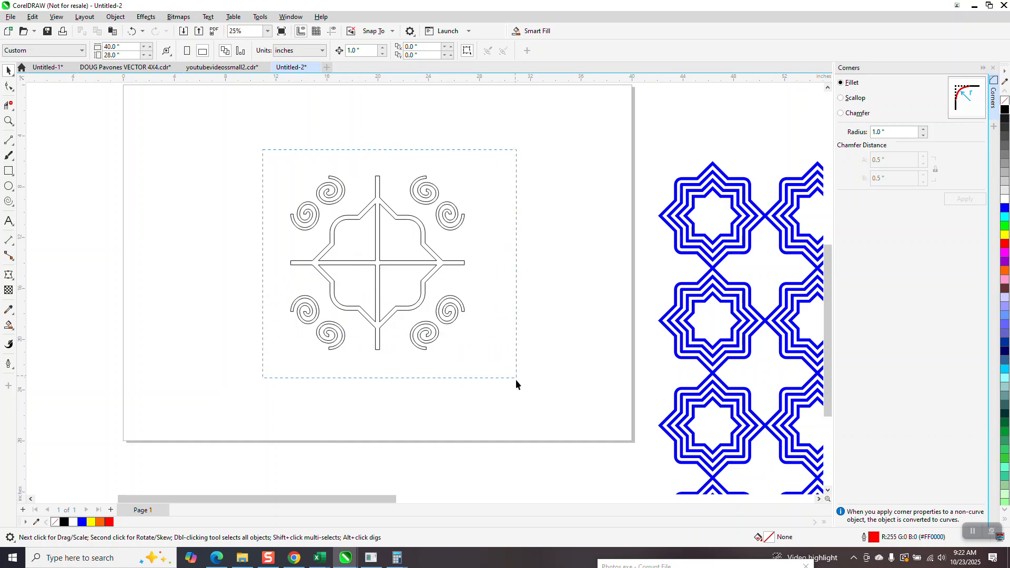
pyautogui.moveTo(516, 377); pyautogui.dragTo(513, 390)
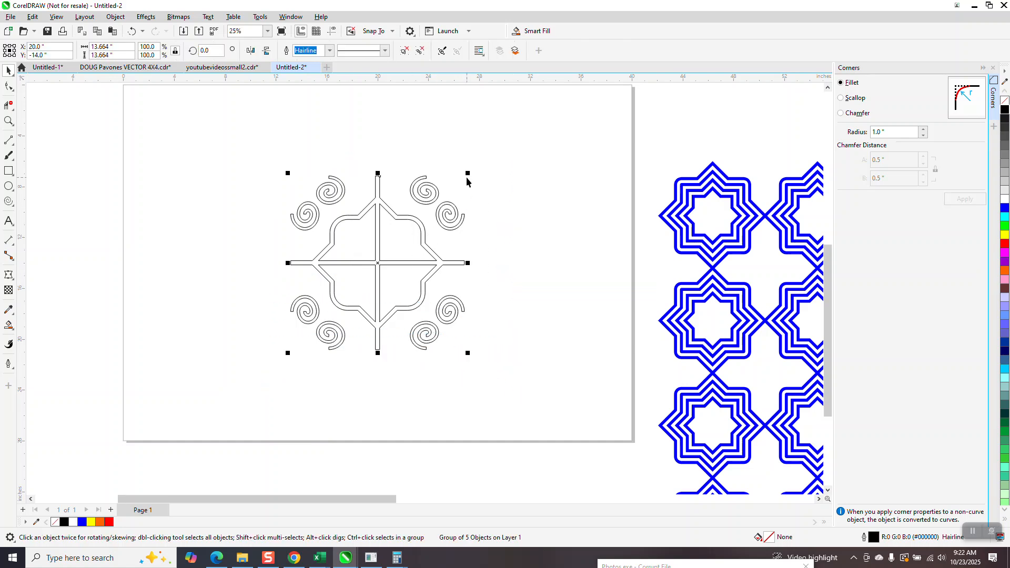
# - Shrink the grouped design into the page's upper-left area and set its size to 4.0 by 4.0 inches
pyautogui.moveTo(467, 173); pyautogui.dragTo(206, 169)
pyautogui.click(8, 120)
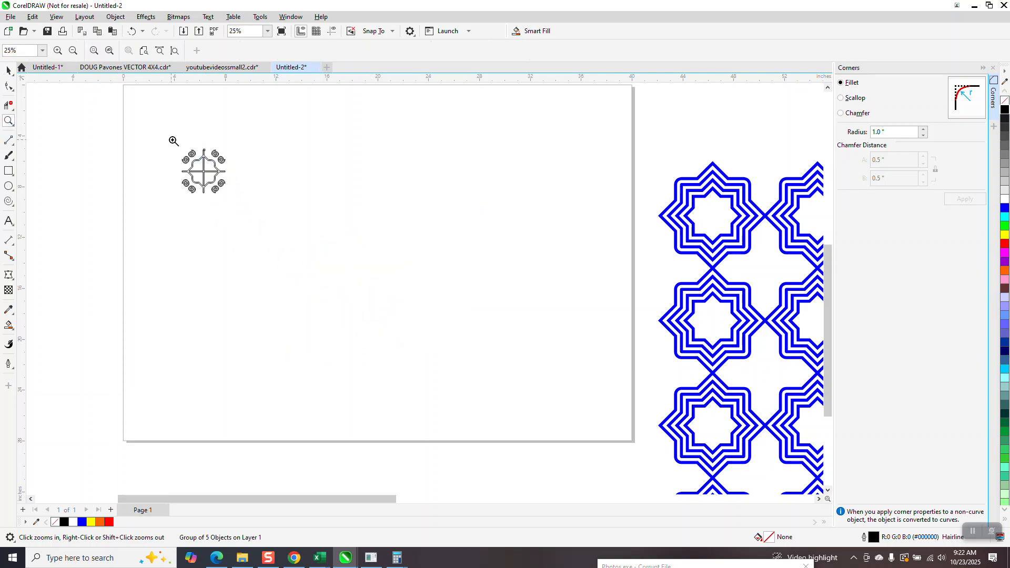
pyautogui.moveTo(172, 141); pyautogui.dragTo(272, 211)
pyautogui.click(10, 72)
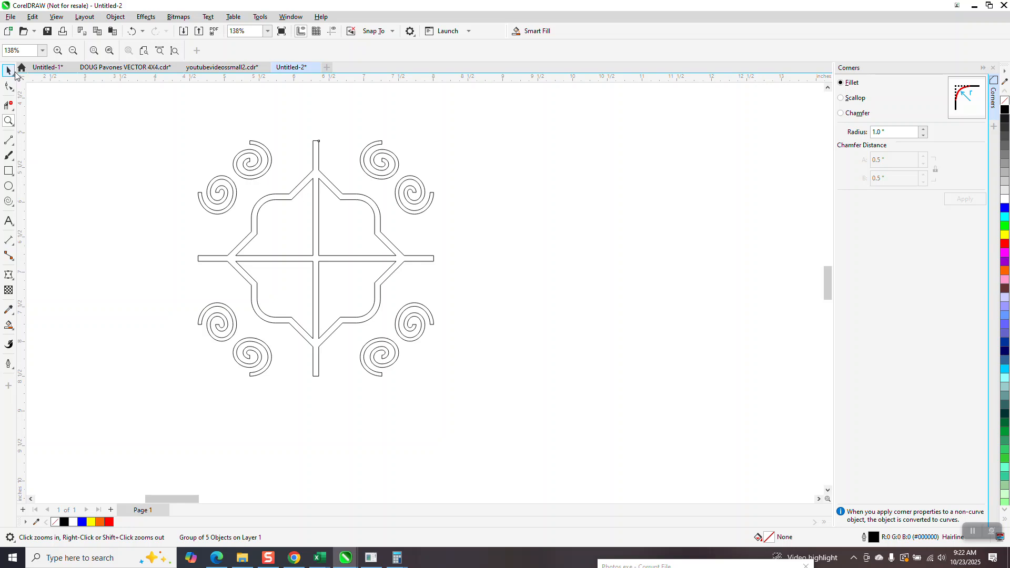
pyautogui.click(13, 75)
pyautogui.click(267, 151)
pyautogui.scroll(-3, 85, 106)
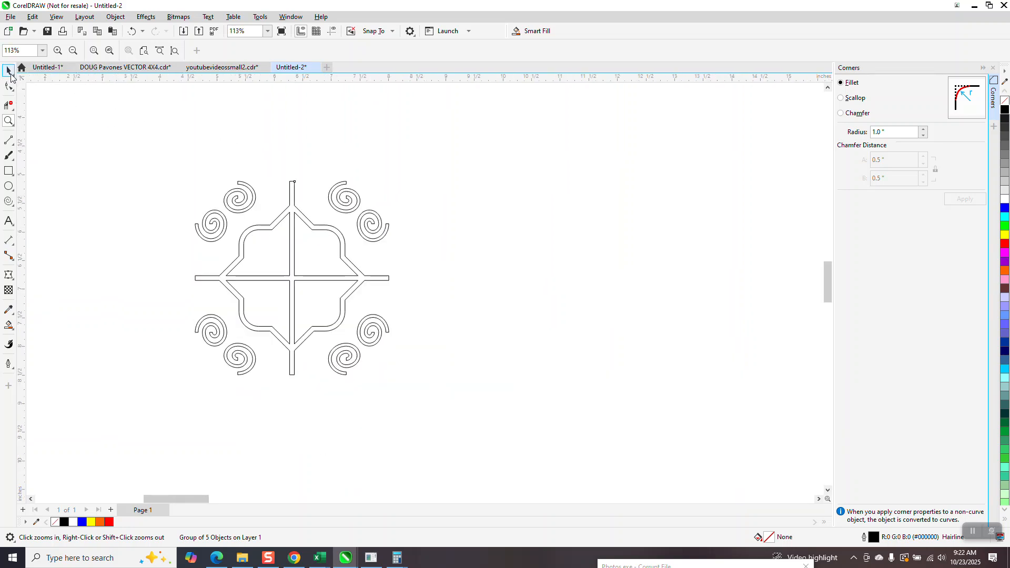
pyautogui.click(11, 75)
pyautogui.click(112, 46)
pyautogui.write('4')
pyautogui.press('Return')
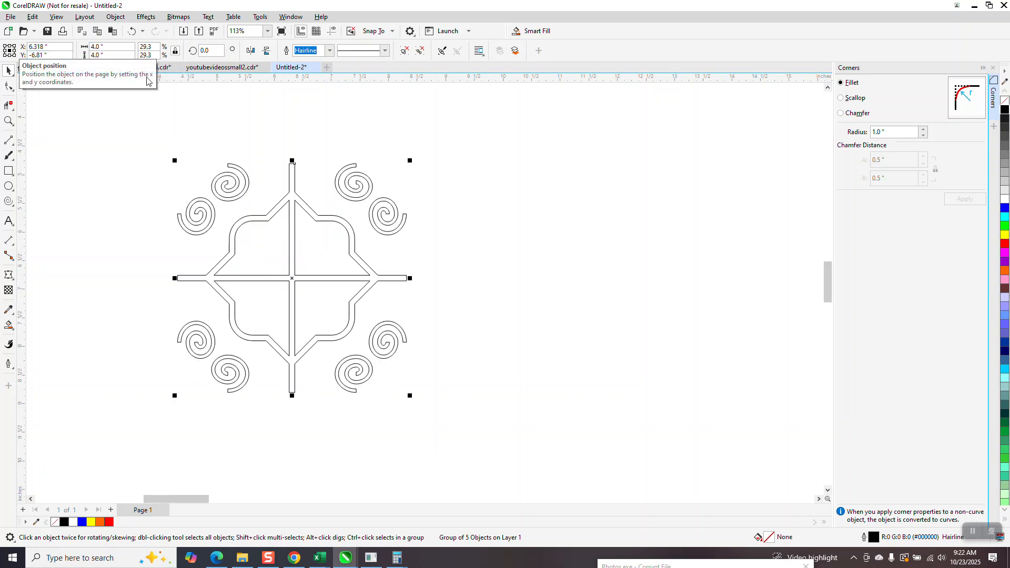
# - Measure the band width at the outer end of the upper-right spiral with a parallel dimension, and delete the dimension
pyautogui.click(317, 121)
pyautogui.click(8, 121)
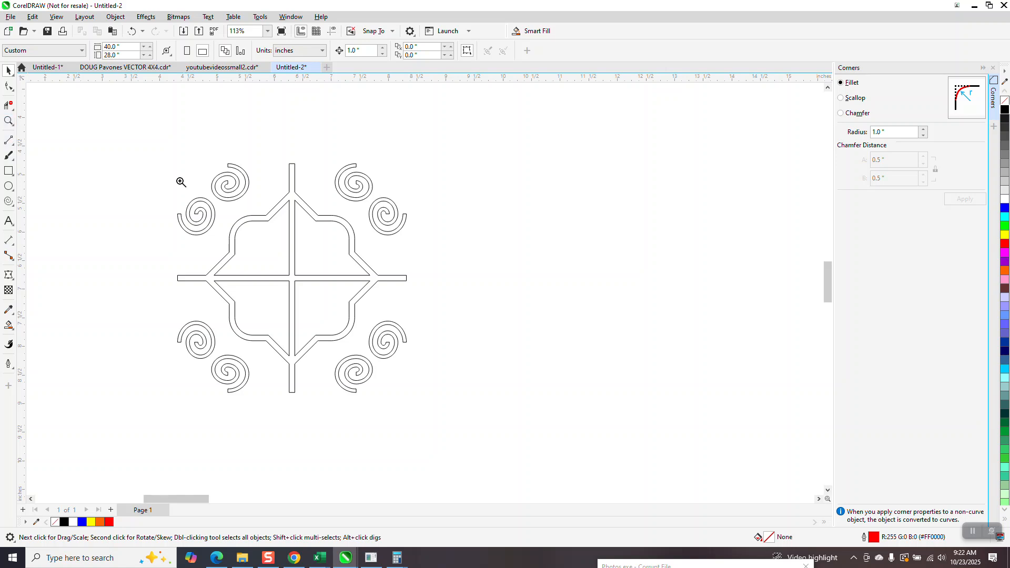
pyautogui.moveTo(379, 207); pyautogui.dragTo(424, 235)
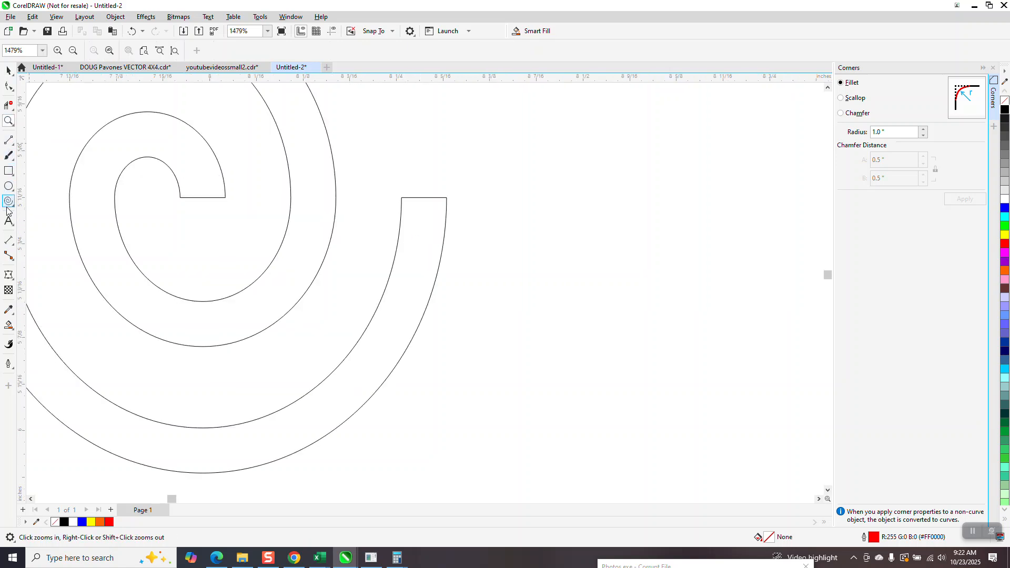
pyautogui.click(15, 248)
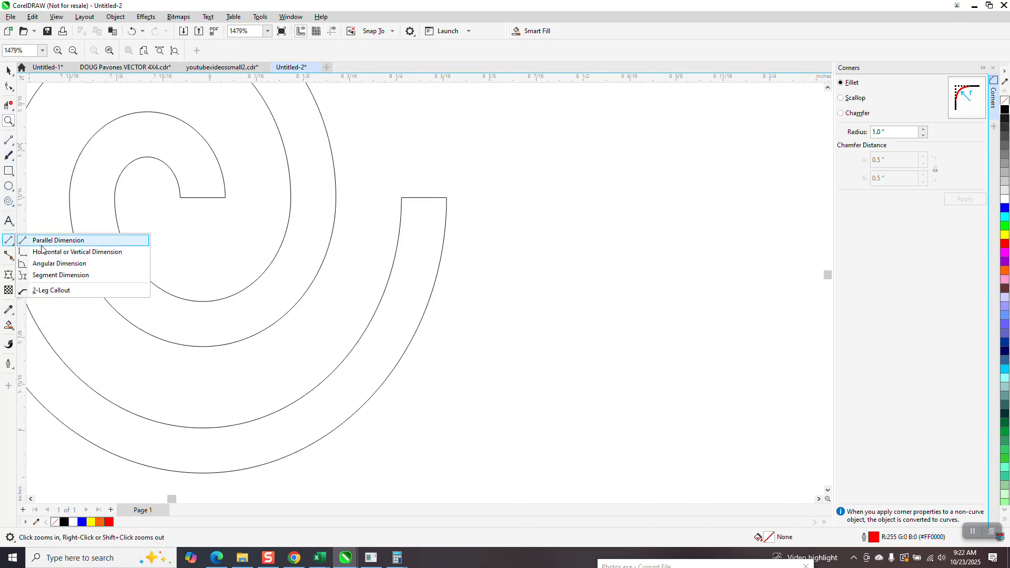
pyautogui.click(53, 238)
pyautogui.moveTo(447, 198); pyautogui.dragTo(402, 197)
pyautogui.click(401, 198)
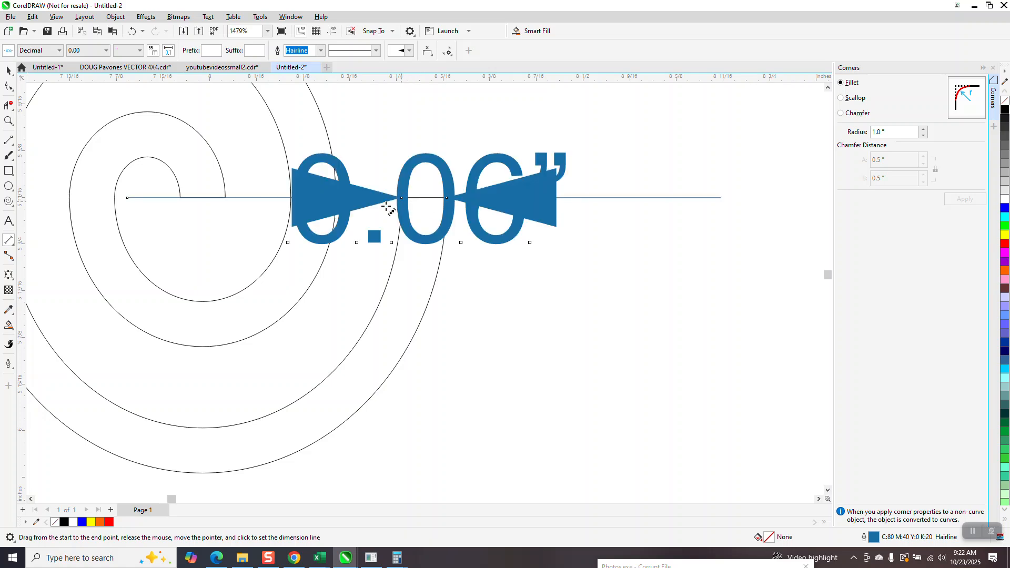
pyautogui.press('space')
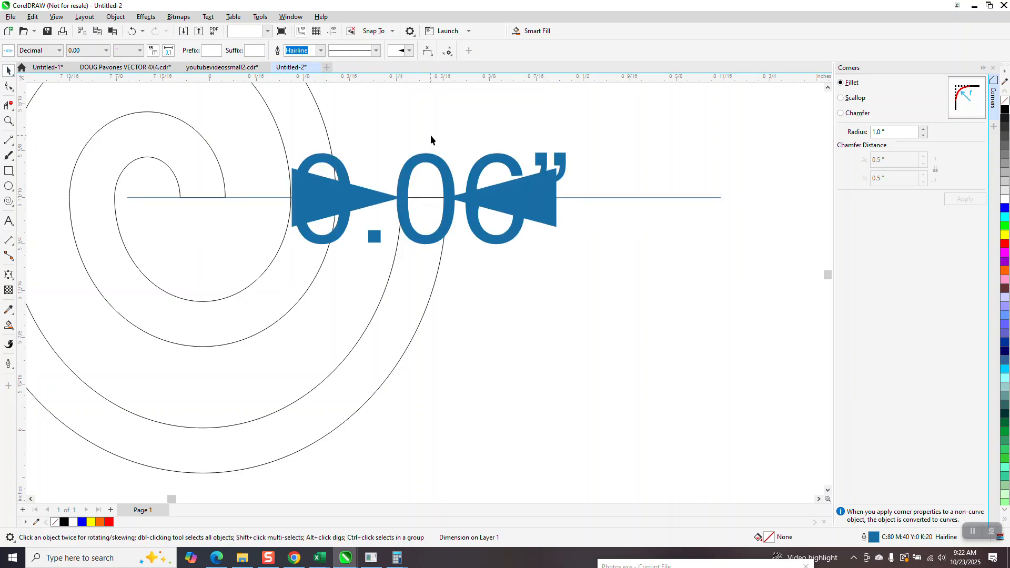
pyautogui.click(431, 134)
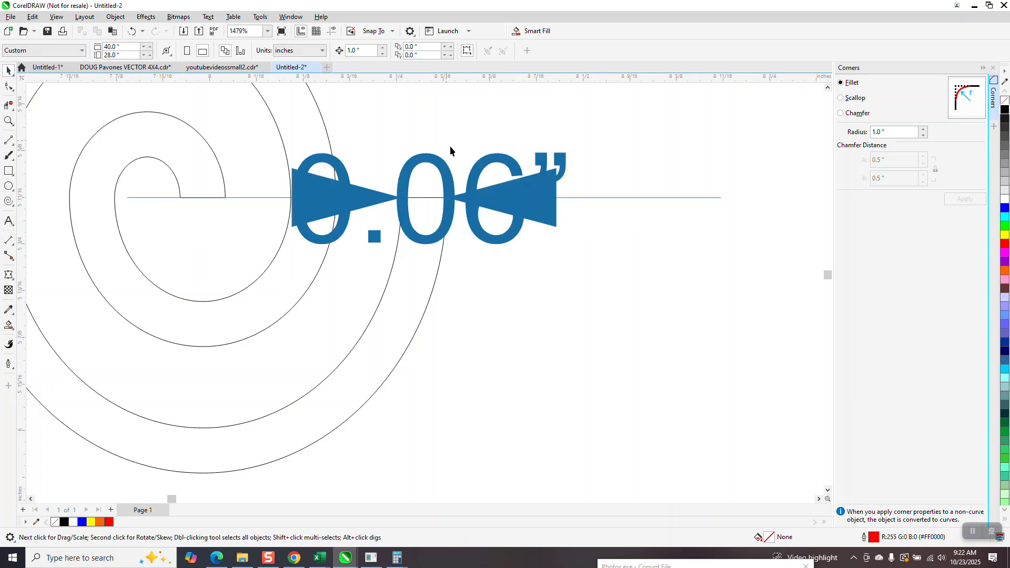
pyautogui.click(520, 203)
pyautogui.press('Delete')
# - Set the document's nudge distance to 3.94 inches
pyautogui.scroll(-4, 498, 176)
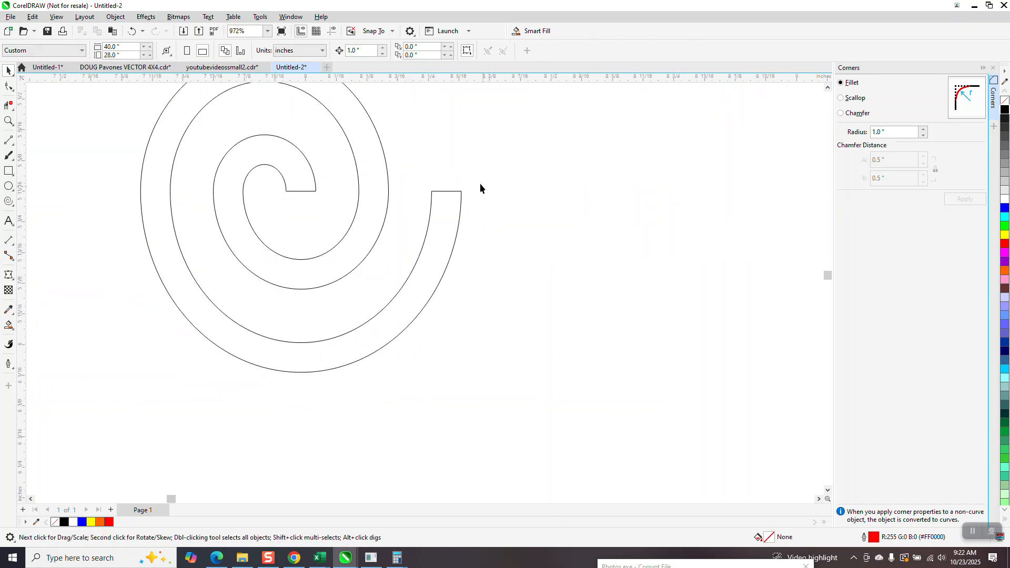
pyautogui.click(362, 50)
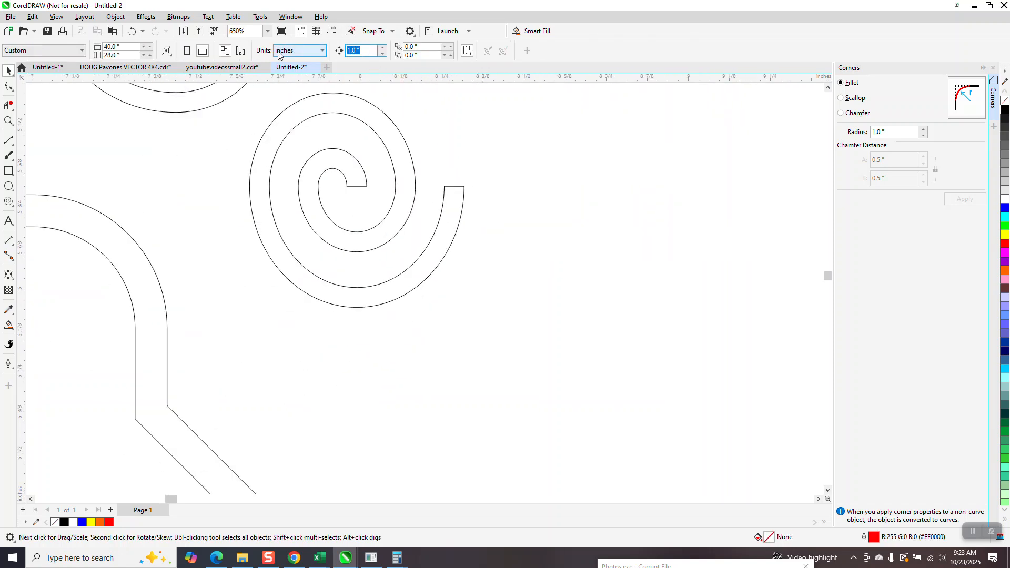
pyautogui.write('3.94')
# - Duplicate the tile twice to the right, each copy offset 3.94 inches, to make a row of three overlapping tiles
pyautogui.scroll(-5, 436, 234)
pyautogui.click(427, 222)
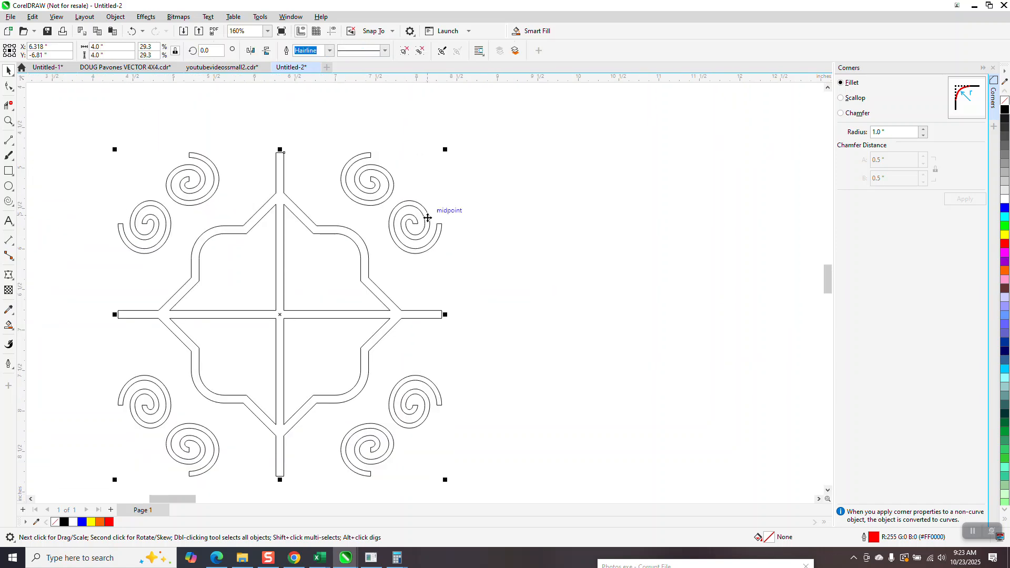
pyautogui.press('KP_Add')
pyautogui.press('Right')
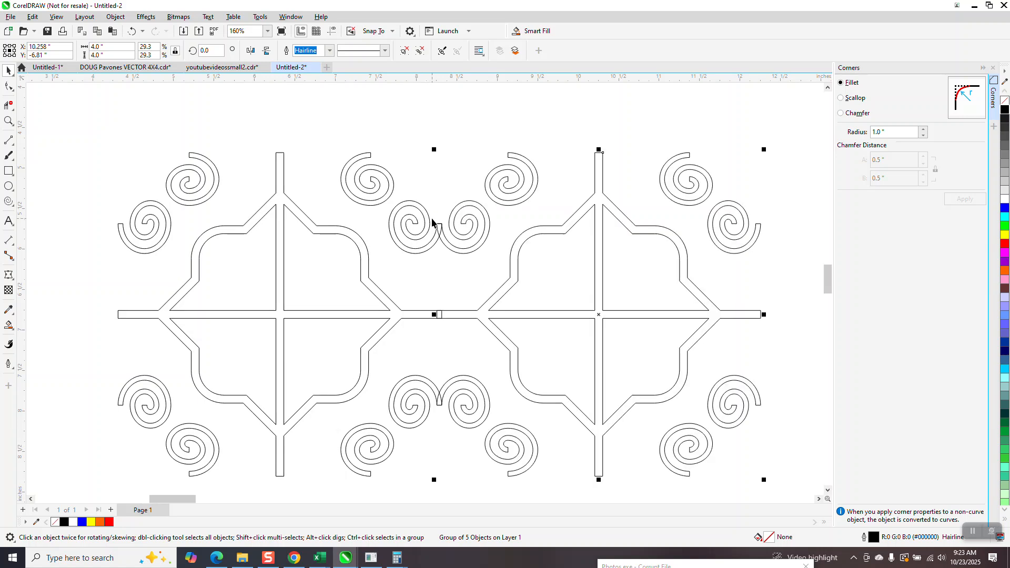
pyautogui.scroll(-2, 447, 244)
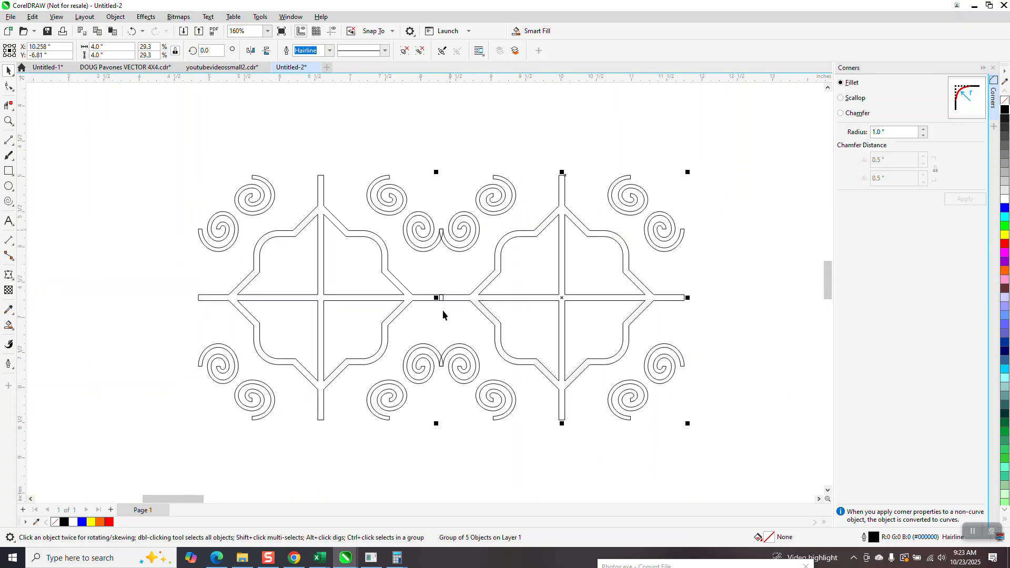
pyautogui.scroll(-2, 439, 299)
pyautogui.press('KP_Add')
pyautogui.press('Right')
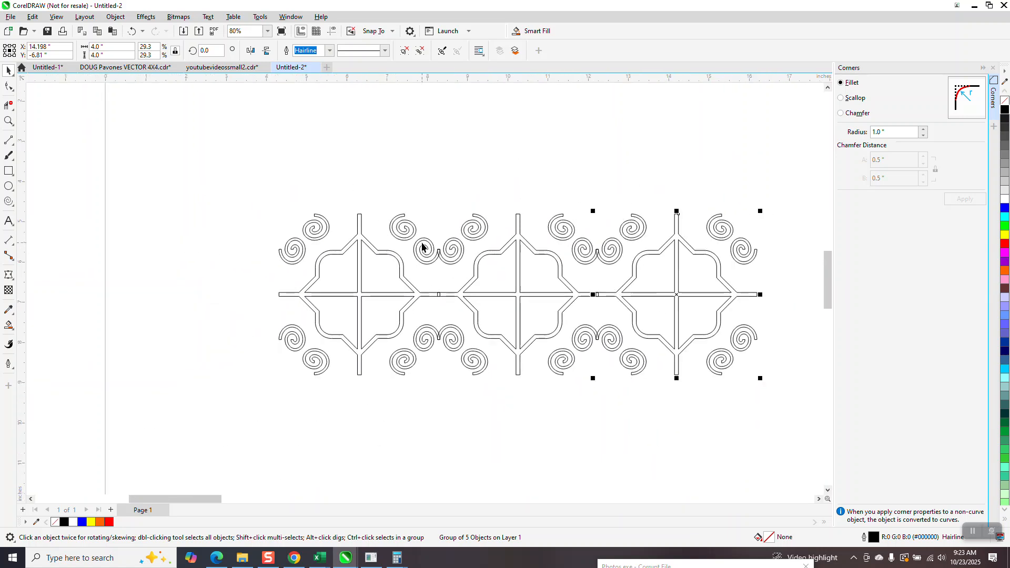
# - Weld the three tiles of the row into one curve
pyautogui.scroll(-2, 402, 228)
pyautogui.moveTo(279, 188); pyautogui.dragTo(442, 305)
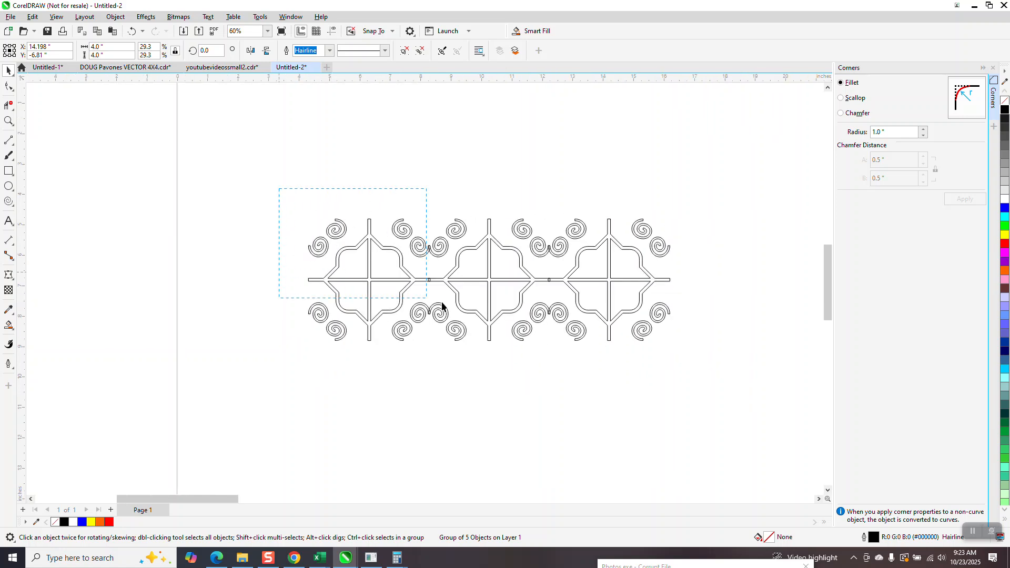
pyautogui.moveTo(735, 389); pyautogui.dragTo(735, 389)
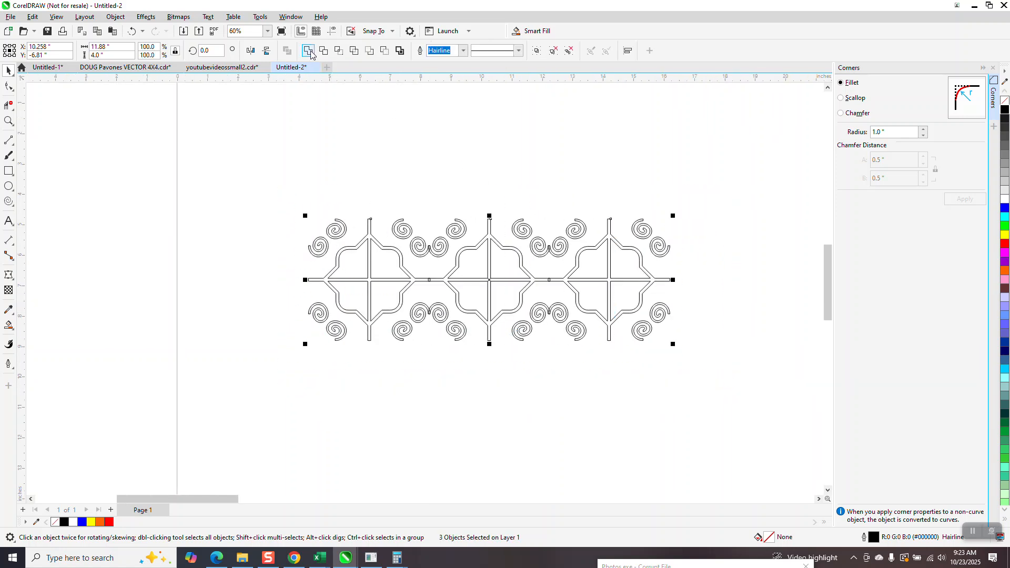
pyautogui.click(323, 51)
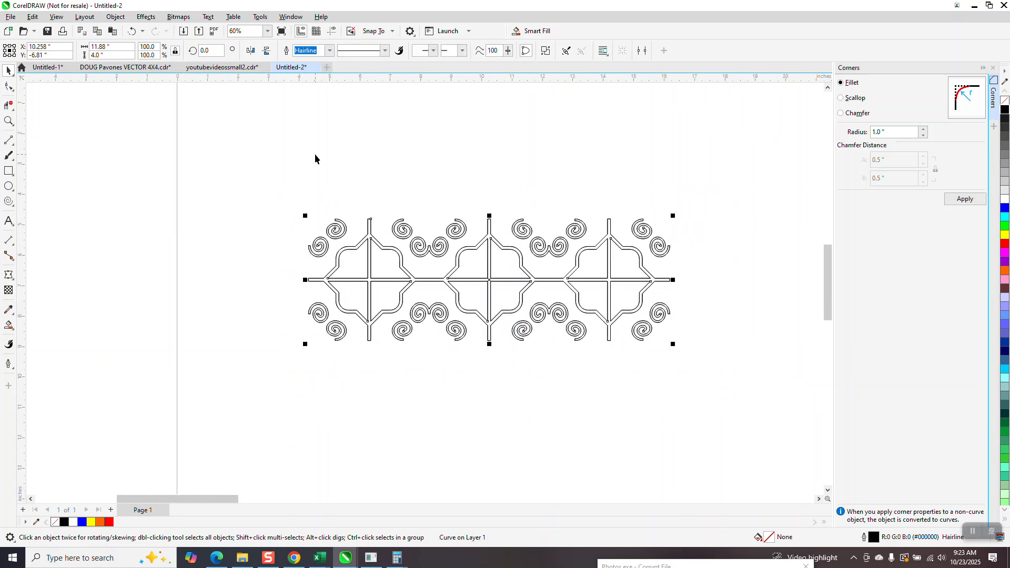
# - Duplicate the welded row twice downward, each copy offset 3.94 inches, to form a three-by-three grid
pyautogui.hotkey('ctrl', 'd')
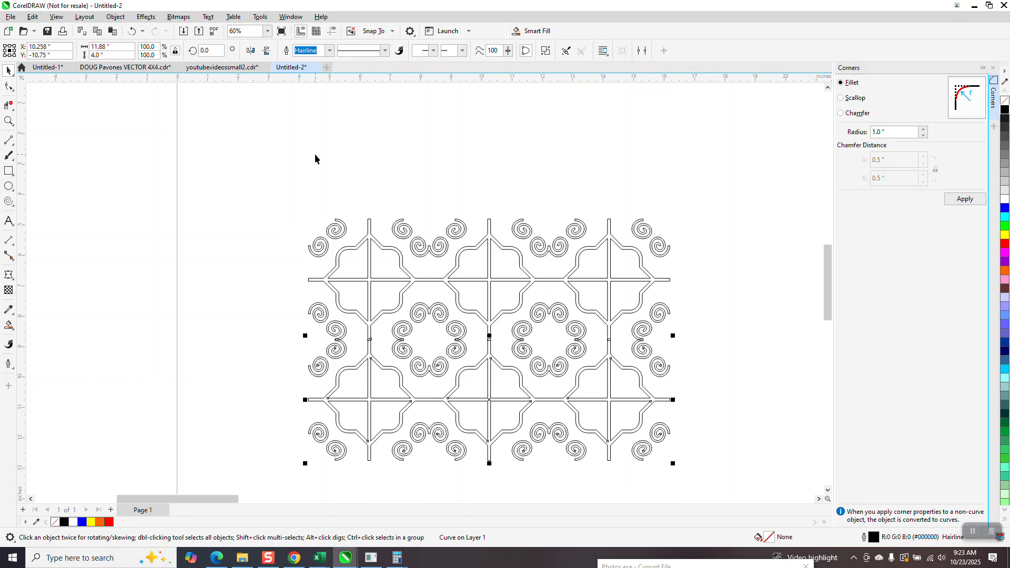
pyautogui.hotkey('ctrl', 'd')
pyautogui.scroll(-1, 315, 153)
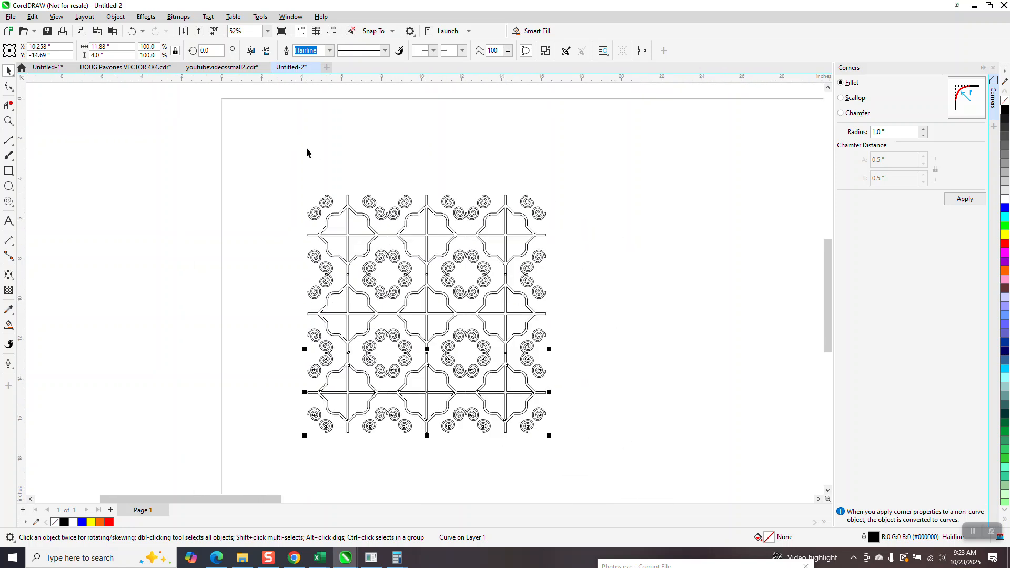
# - Weld the three rows into a single curve and check the joined spirals and bars up close
pyautogui.moveTo(297, 181); pyautogui.dragTo(589, 468)
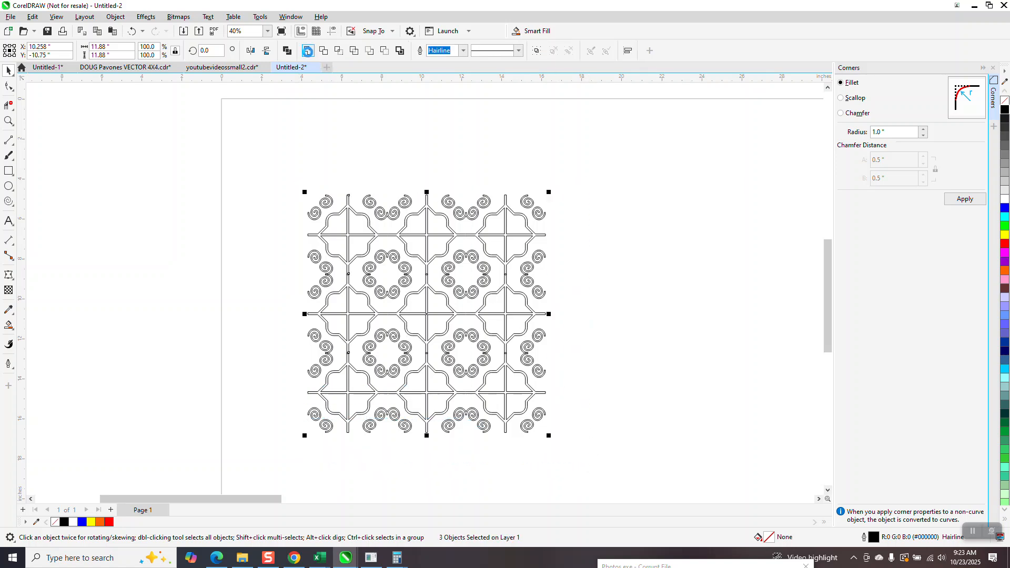
pyautogui.hotkey('ctrl', 'l')
pyautogui.click(9, 121)
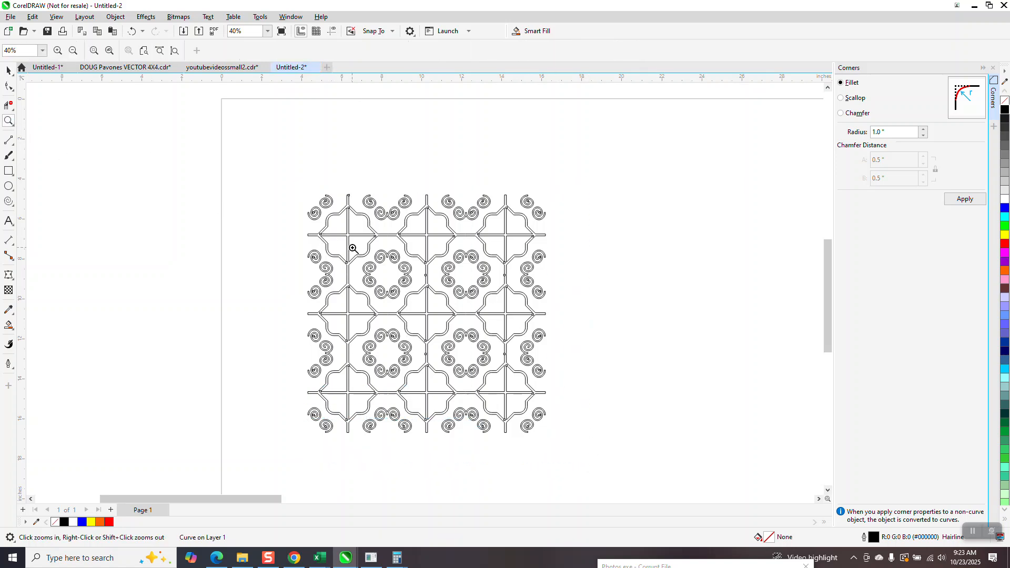
pyautogui.moveTo(353, 249); pyautogui.dragTo(446, 326)
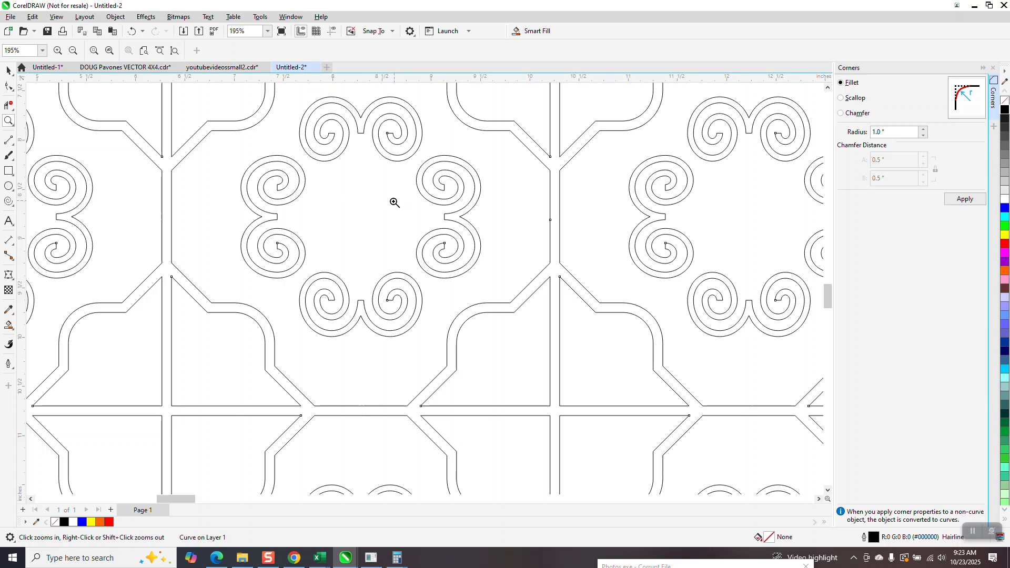
pyautogui.scroll(-3, 395, 202)
pyautogui.scroll(-1, 391, 208)
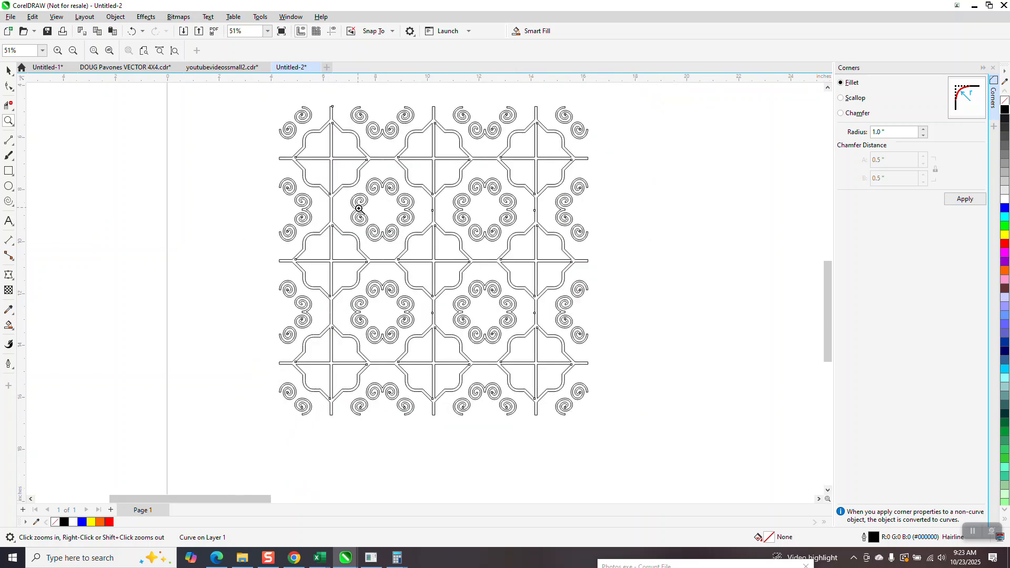
pyautogui.scroll(-1, 363, 208)
# - Fill the welded three-by-three pattern with black and remove its outline
pyautogui.click(9, 71)
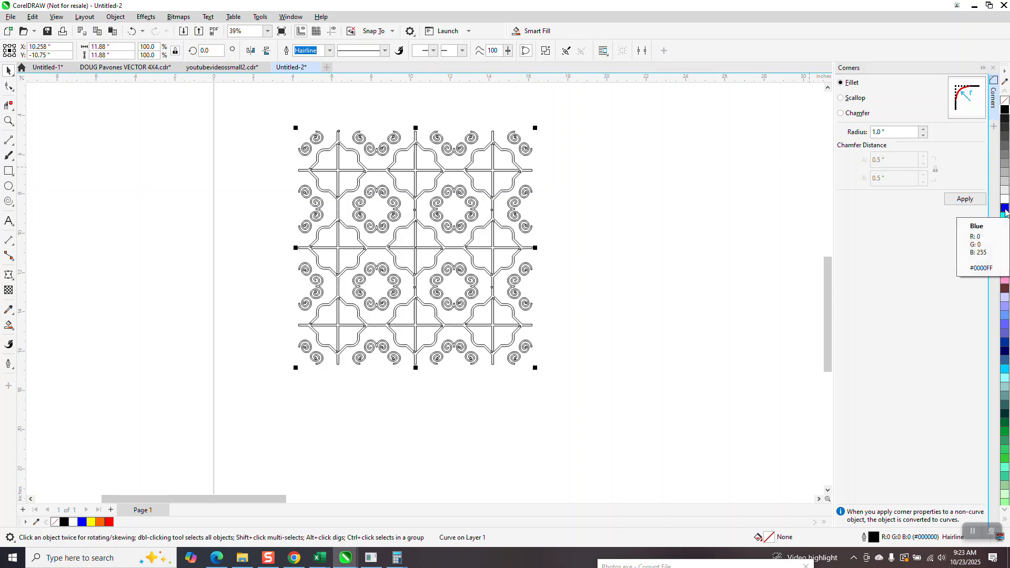
pyautogui.click(1005, 109)
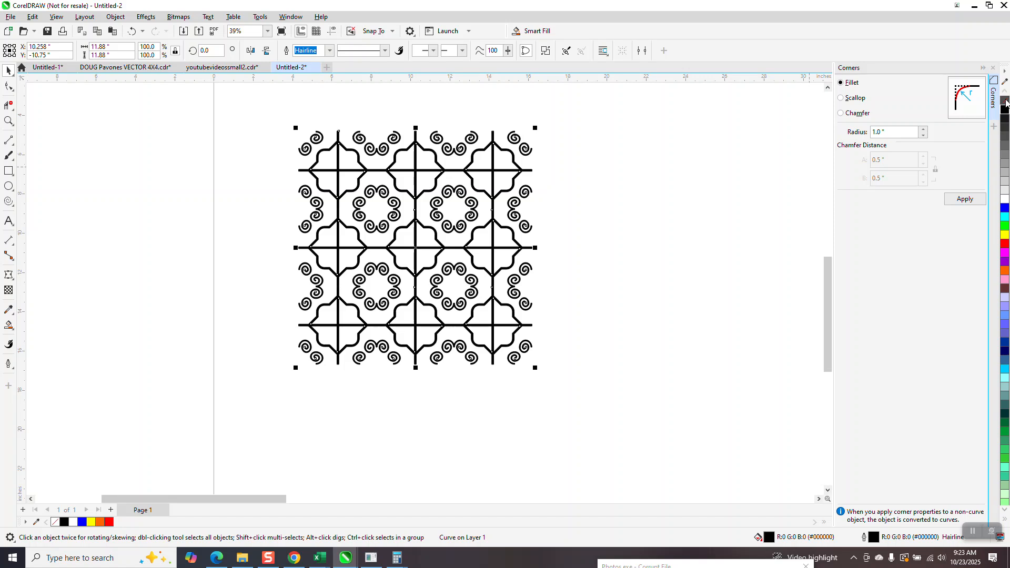
pyautogui.click(678, 155)
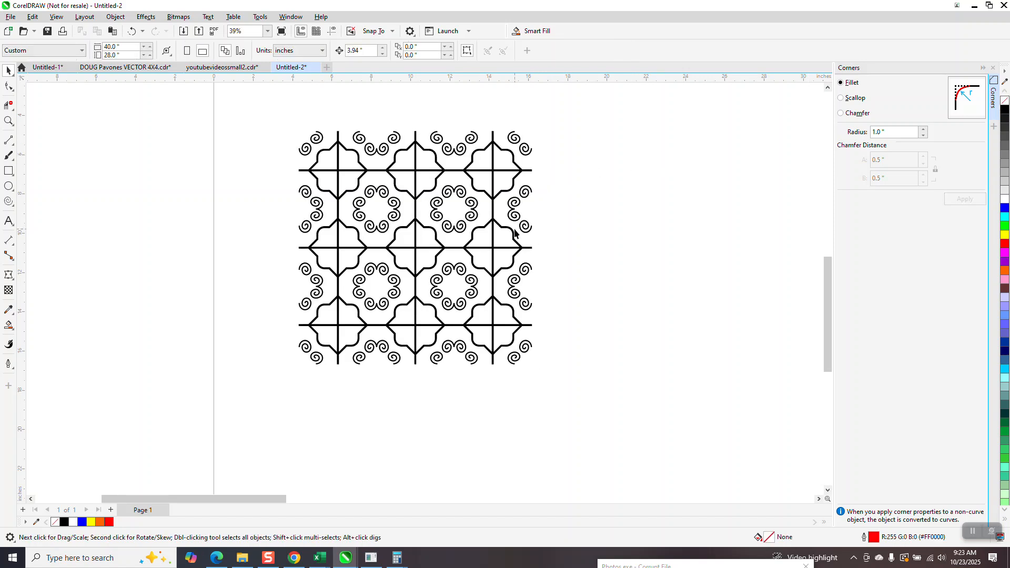
# - Duplicate the black pattern block and move the copy three 3.94-inch nudges to the right so it overlaps the original's edge
pyautogui.click(530, 171)
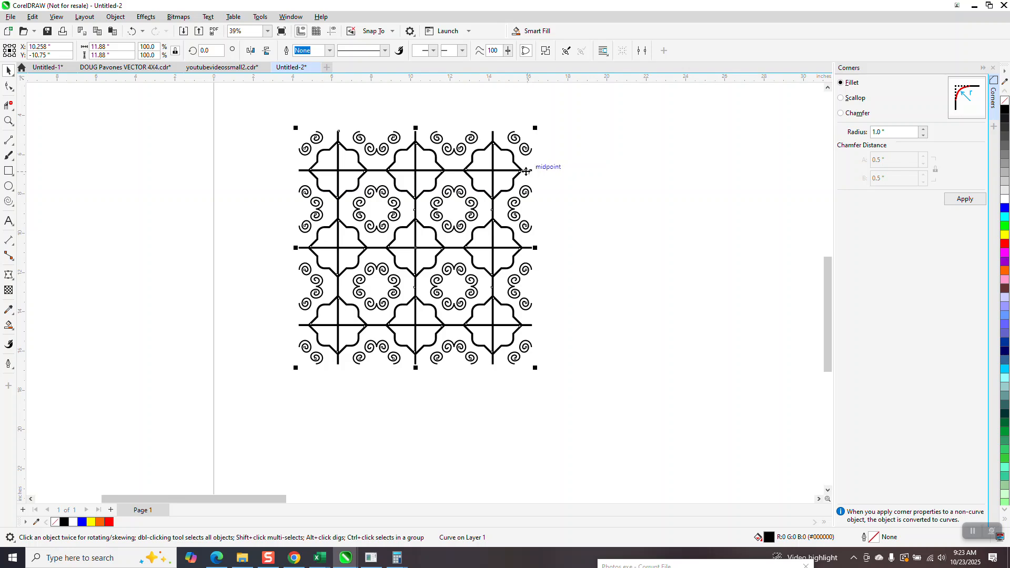
pyautogui.hotkey('ctrl', 'd')
pyautogui.hotkey('ctrl', 'd')
pyautogui.hotkey('ctrl', 'd')
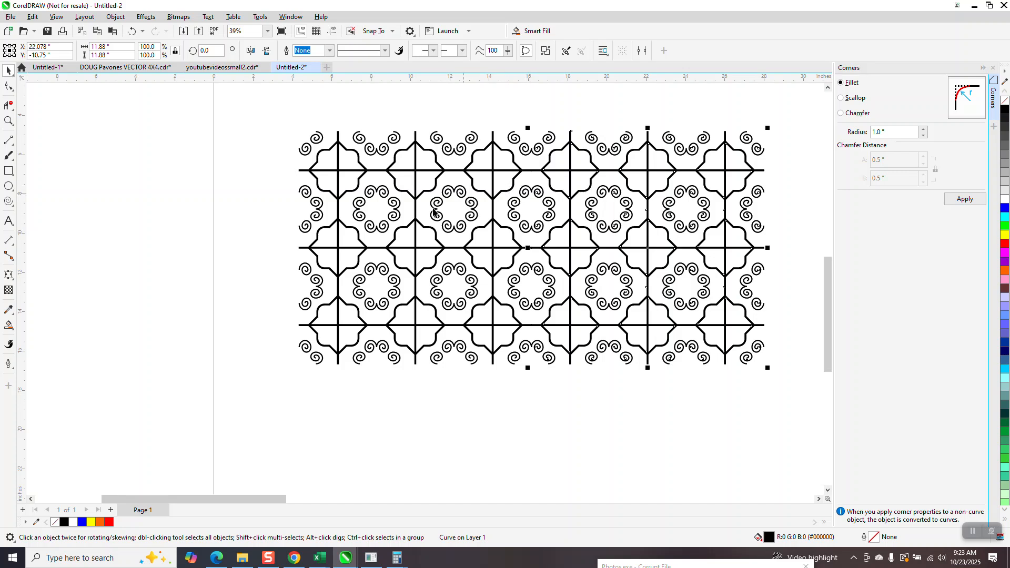
pyautogui.click(252, 197)
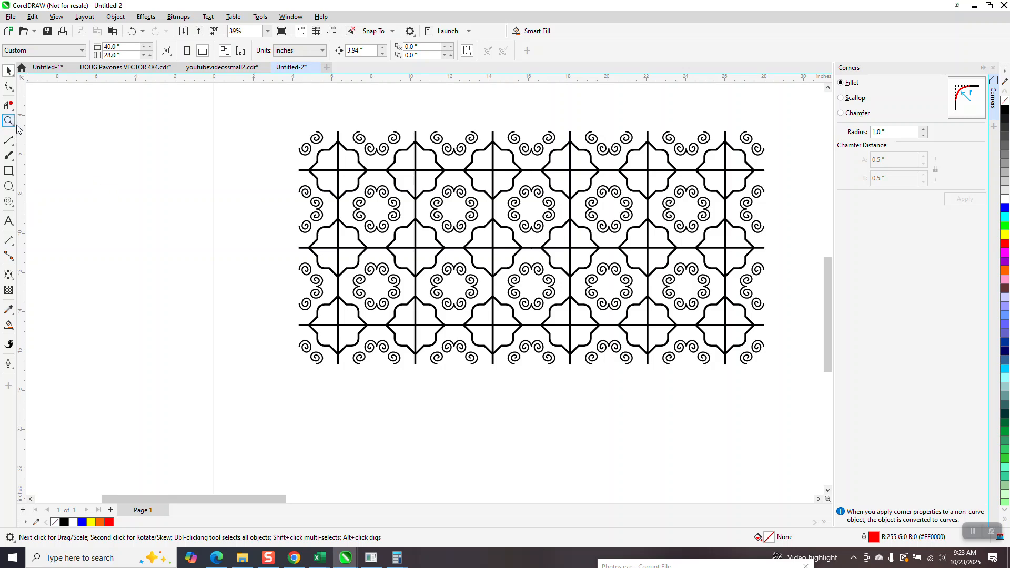